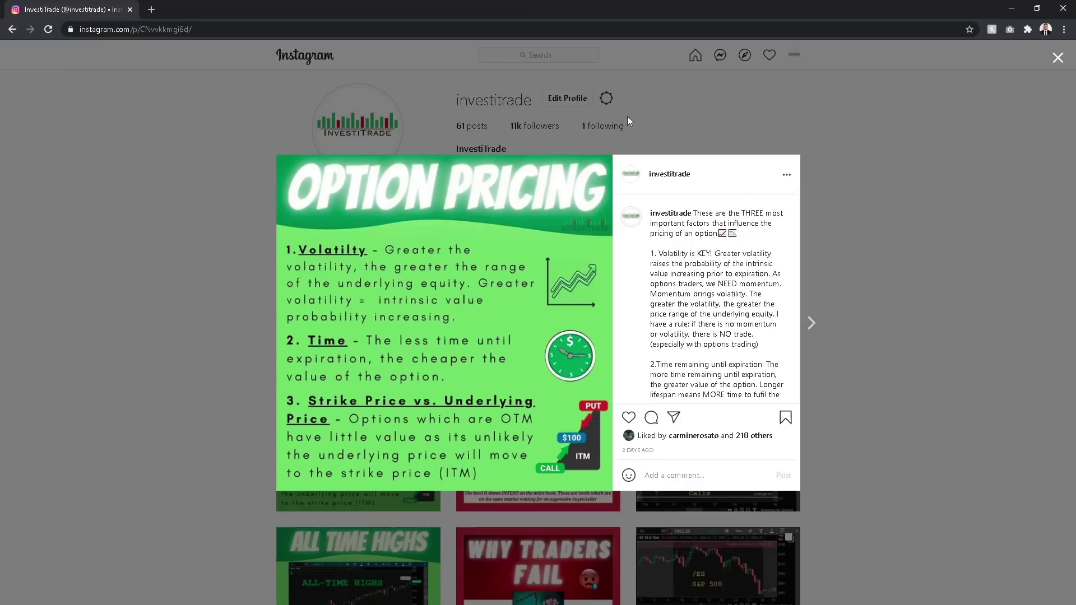
Close the Option Pricing post, browse the investitrade profile's post grid, and reopen the Option Pricing post
left_click(603, 119)
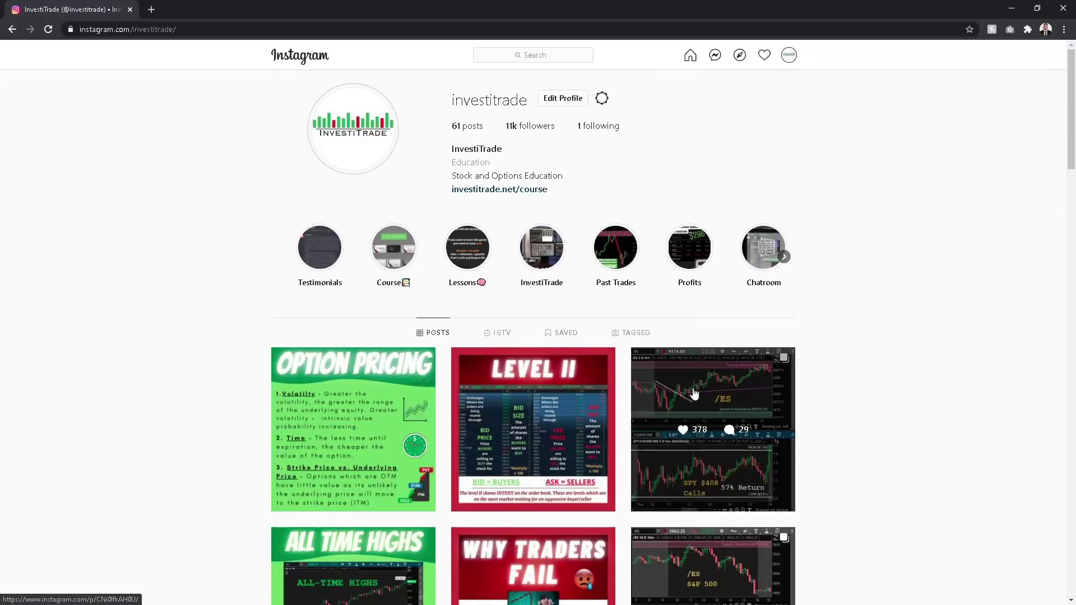
scroll(695, 387, "down", 2)
scroll(694, 394, "down", 8)
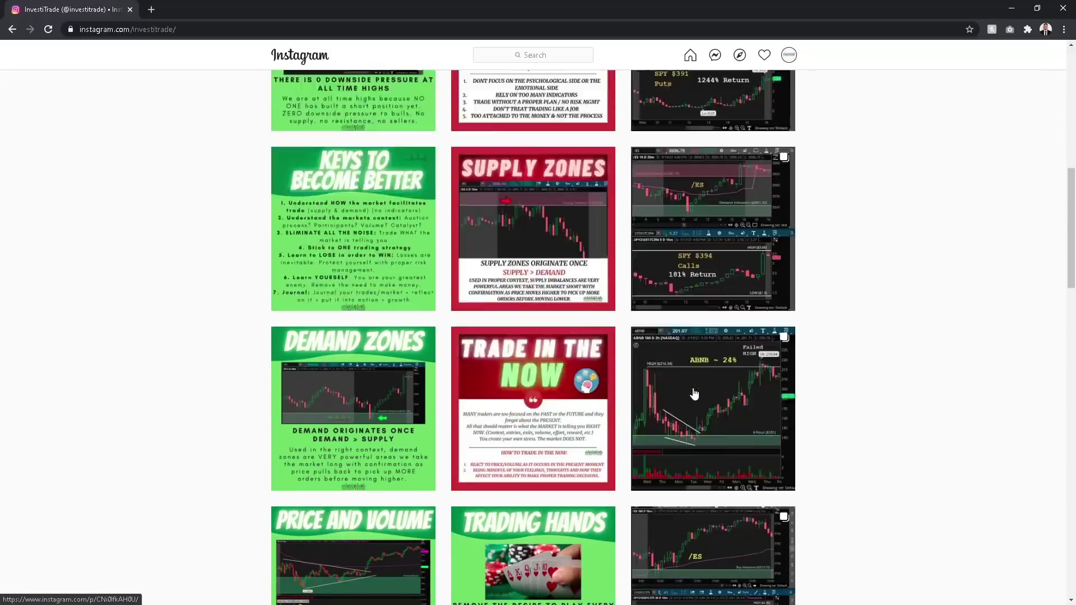
scroll(695, 394, "up", 6)
scroll(695, 394, "up", 4)
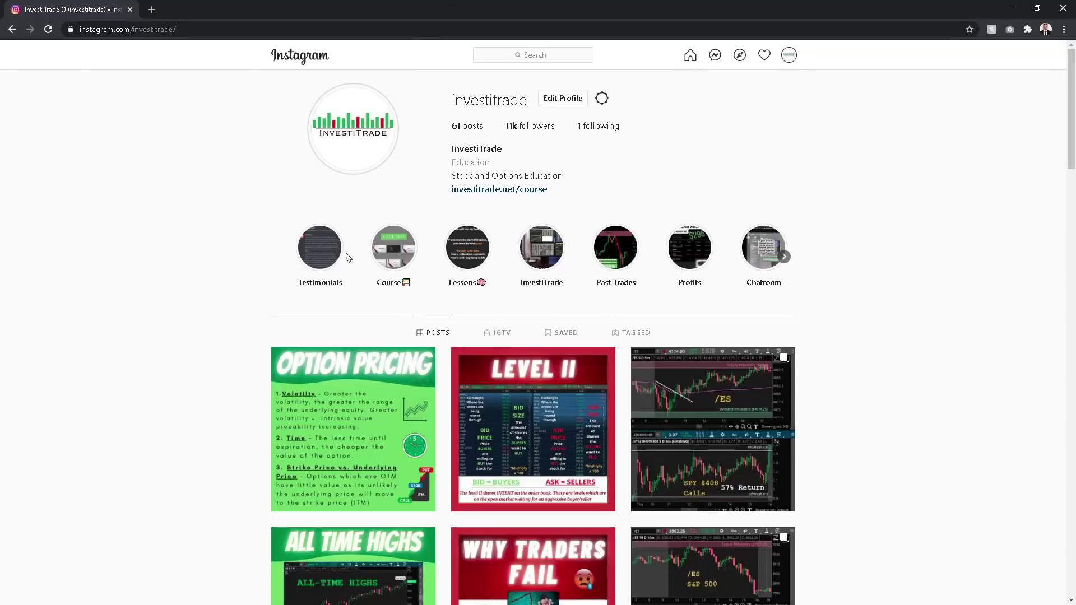
left_click(356, 379)
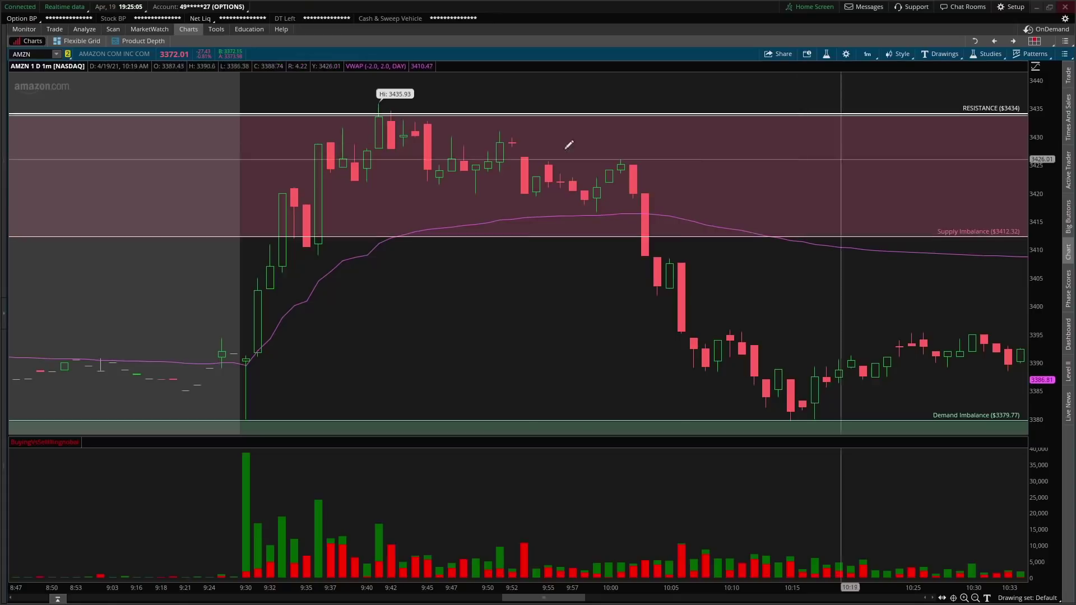
View the 23 APR 21 weekly option chain for AMZN and for NFLX, and collapse that expiration
left_click(48, 30)
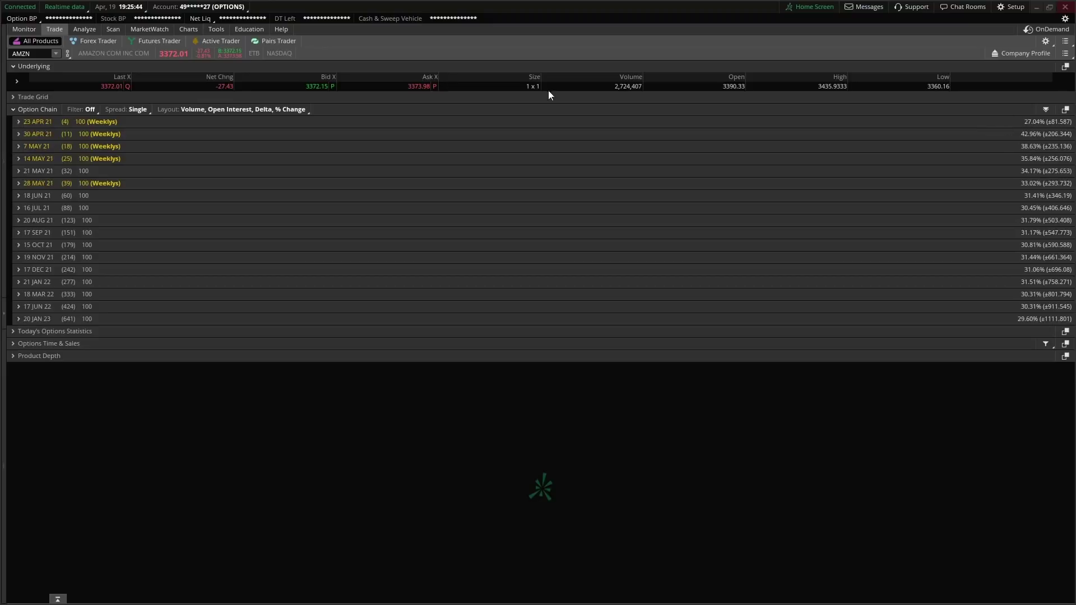
left_click(25, 120)
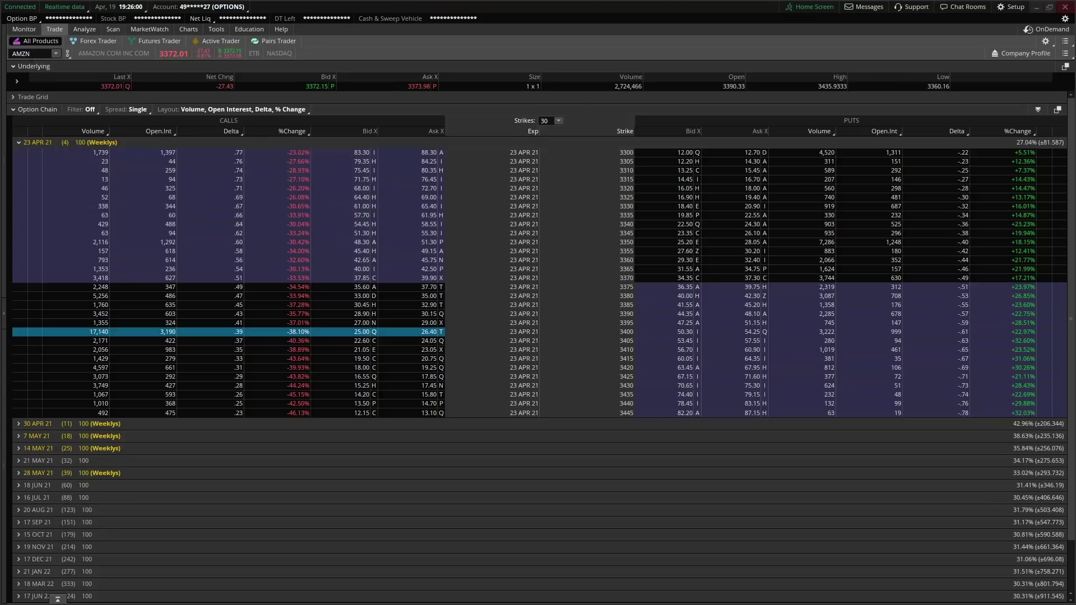
type("NFLX")
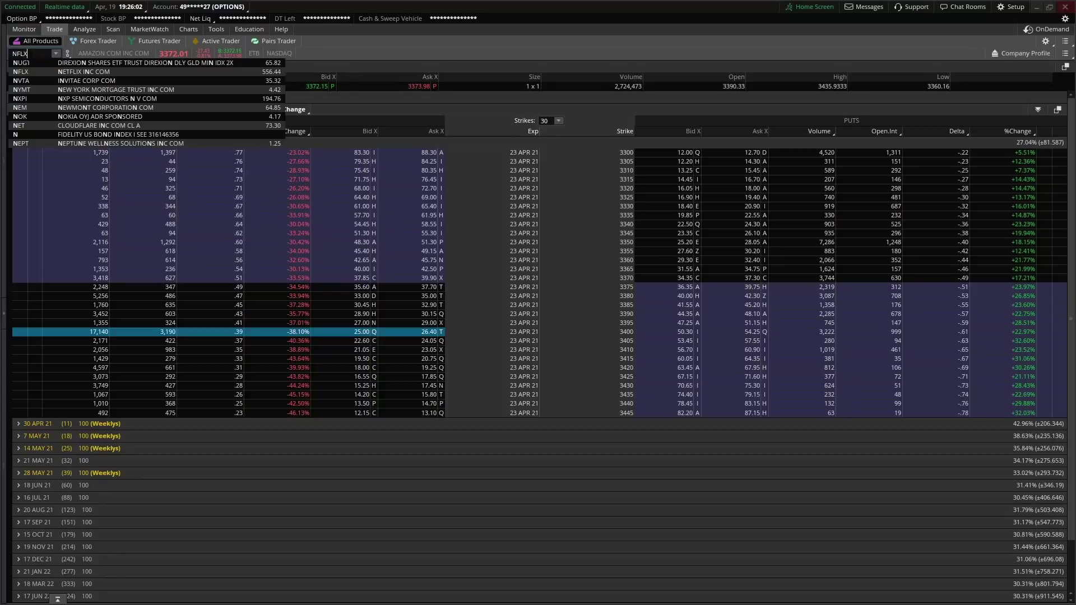
key("Return")
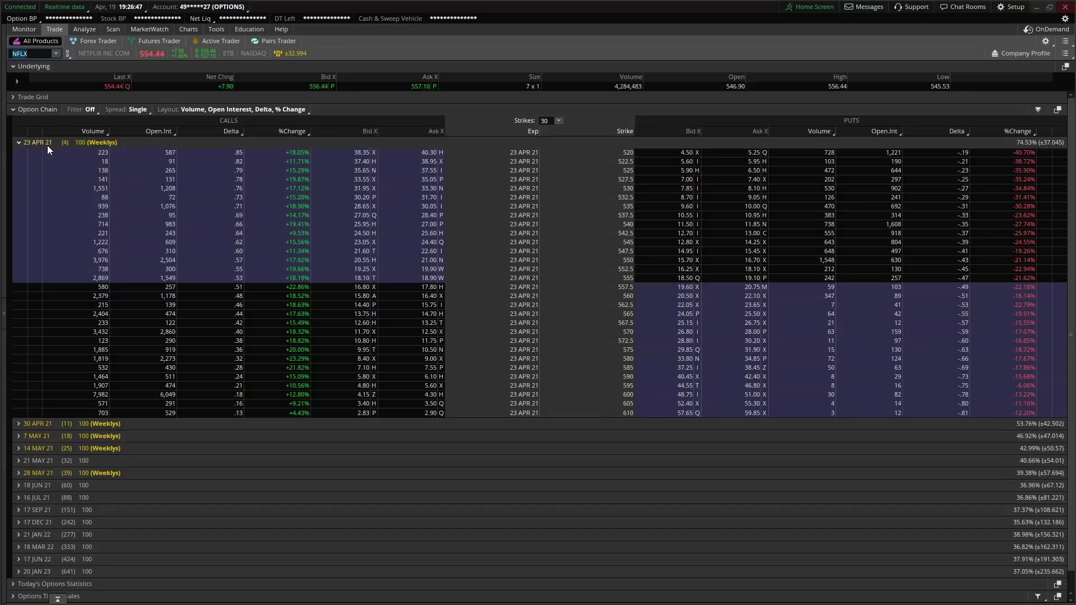
left_click(26, 141)
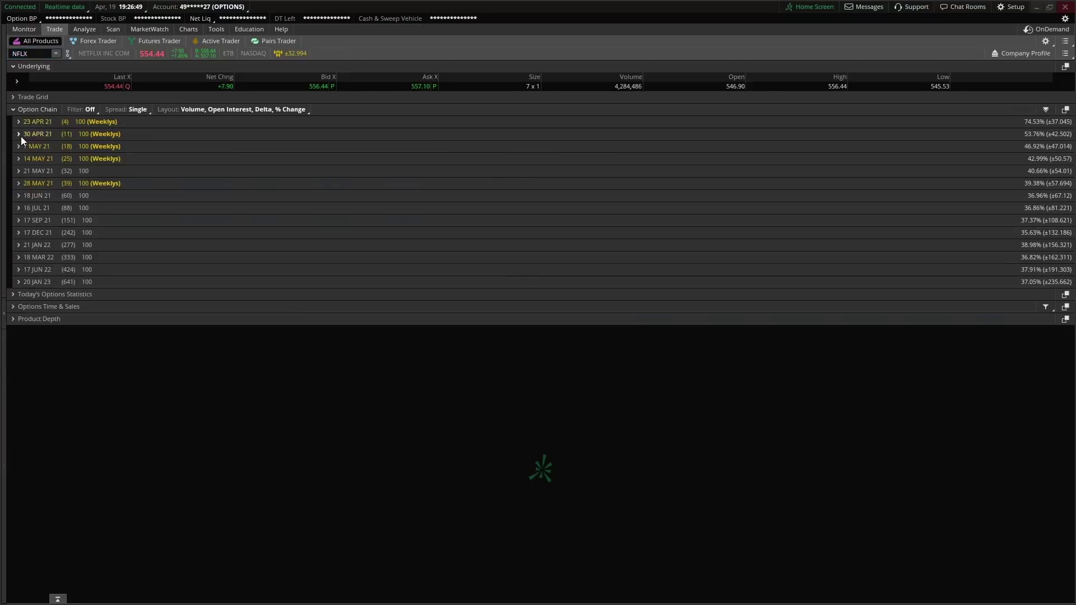
Load AAPL in the option chain and expand its 23 APR 21 weekly expiration
left_click(27, 53)
key("BackSpace")
key("BackSpace")
key("BackSpace")
key("BackSpace")
type("AAPL")
key("Return")
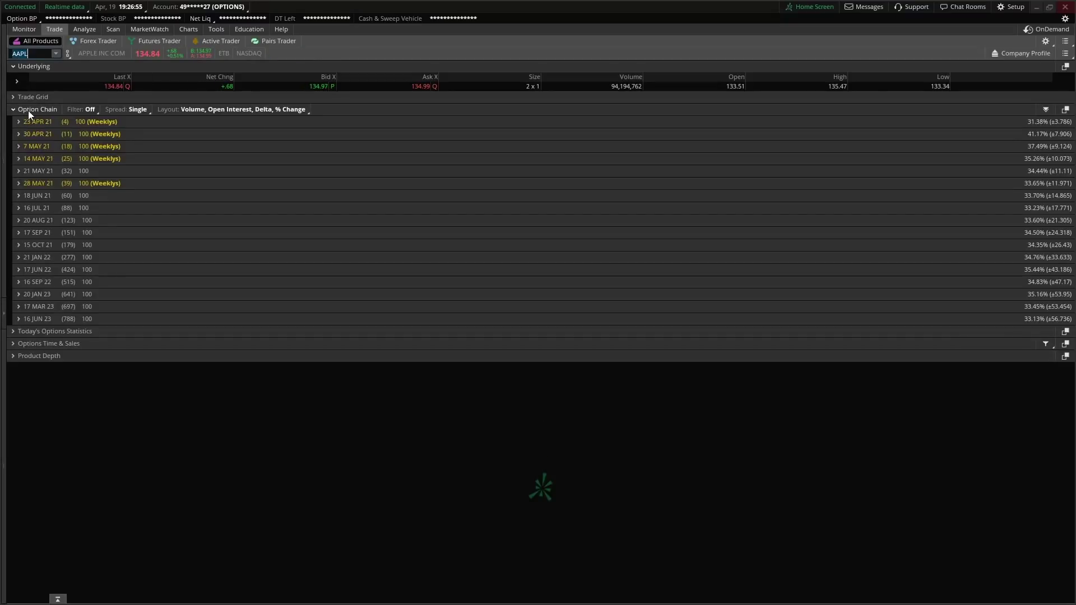
left_click(20, 124)
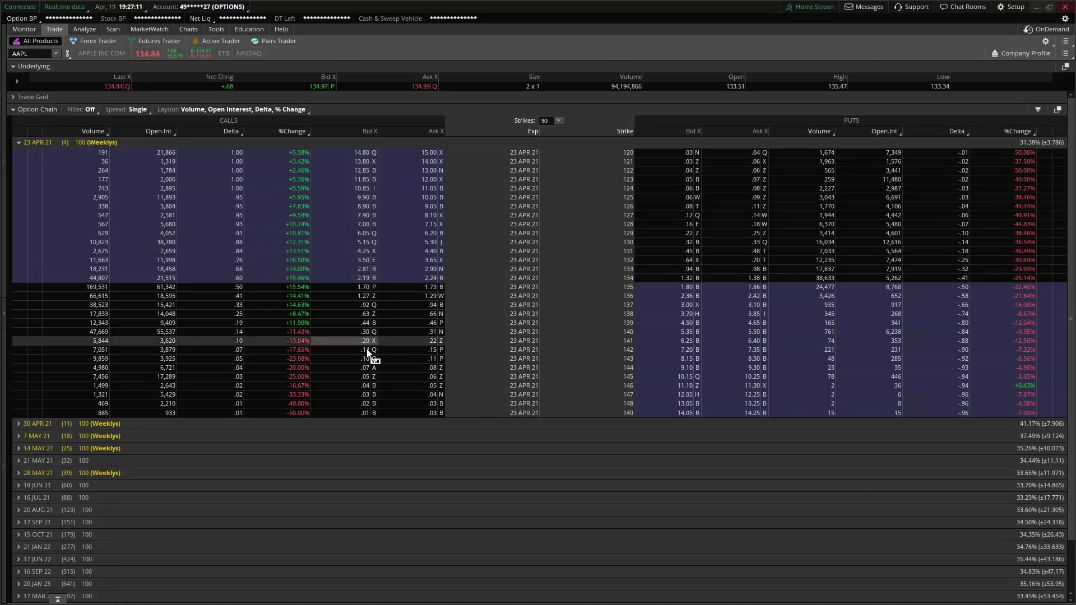
Return to the AMZN price chart and switch to the browser window with the Option Pricing post
left_click(179, 31)
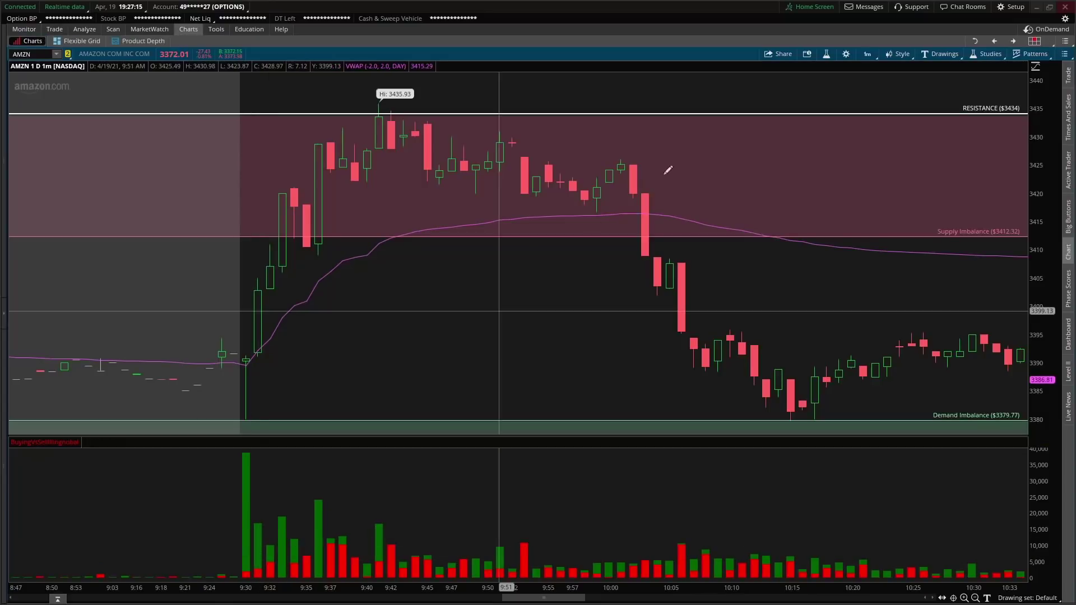
key("alt+Tab")
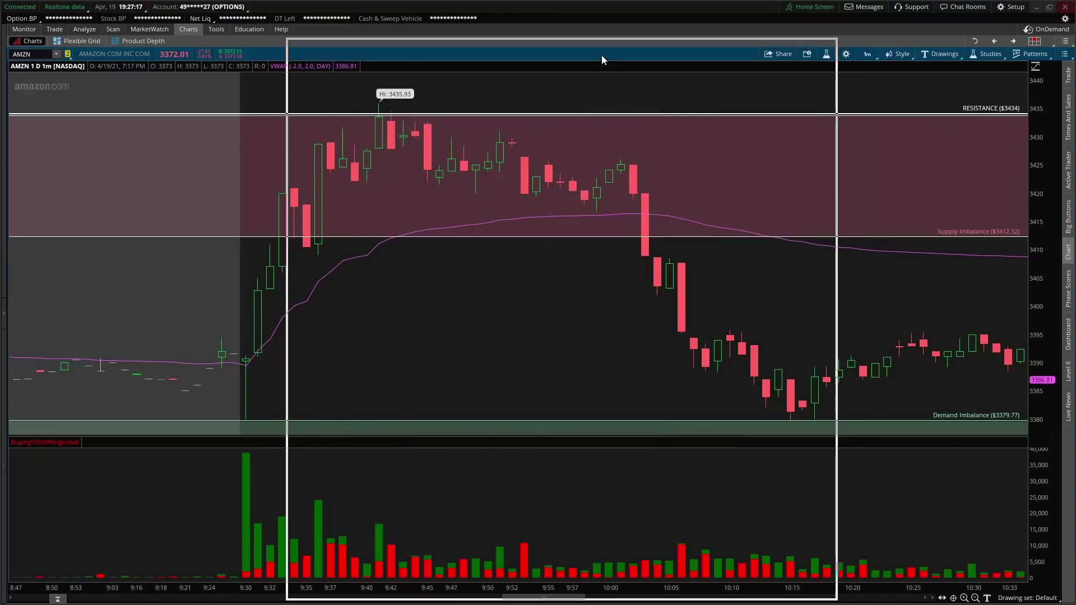
left_click(799, 45)
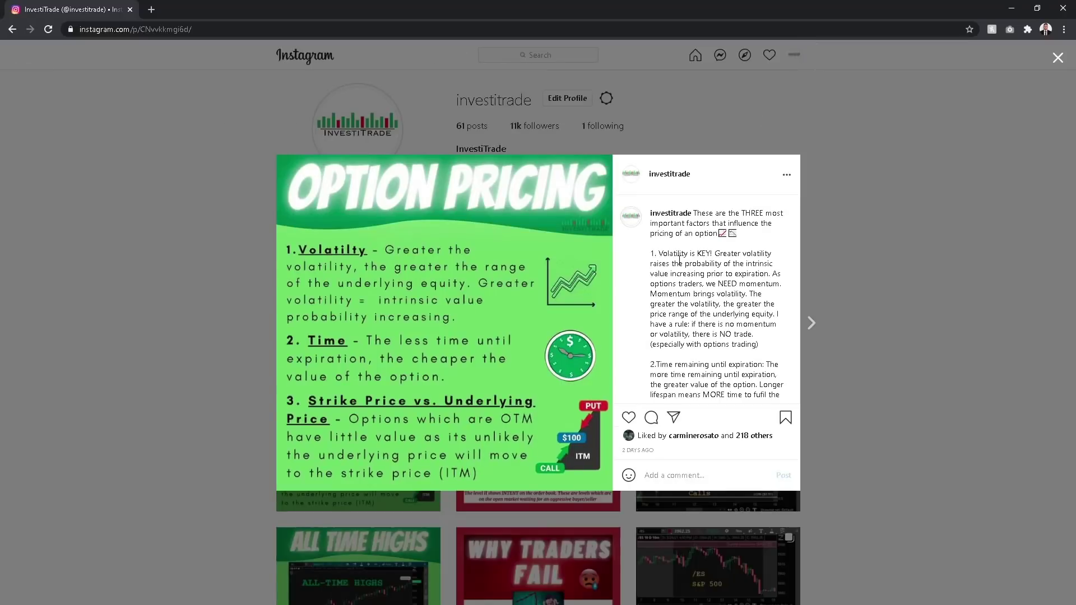
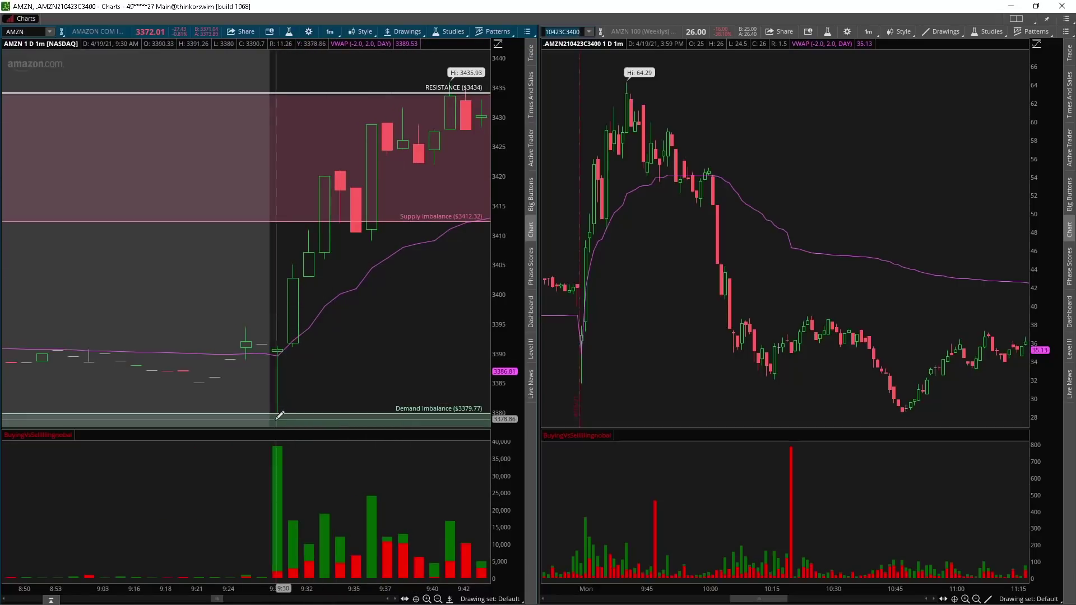
Zoom the AMZN 3400 call chart in on the candles around the 9:30 market open
mouse_move(278, 415)
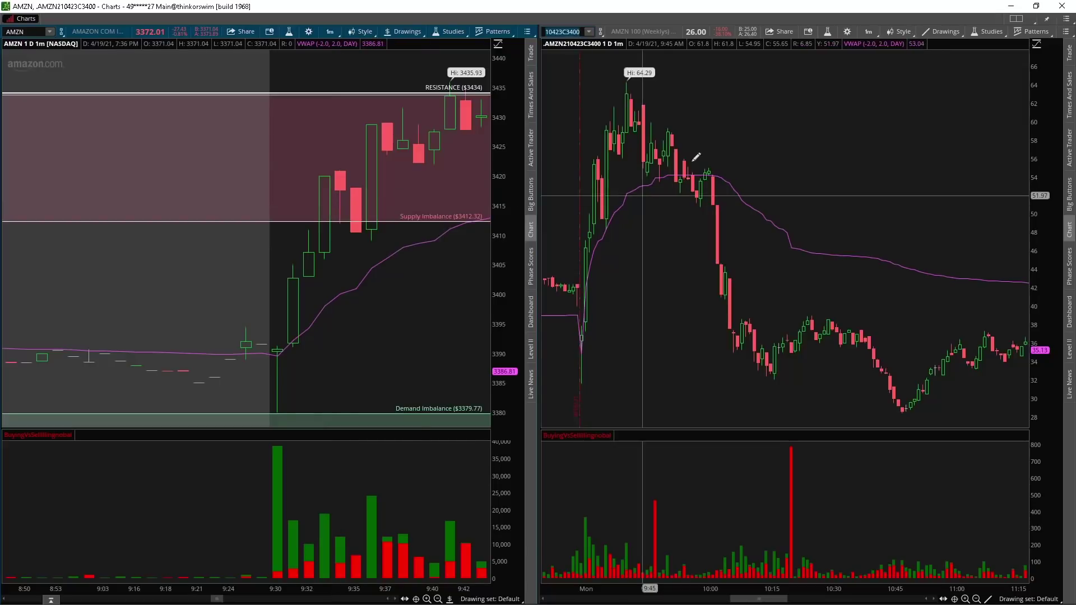
left_click_drag(697, 156, 852, 144)
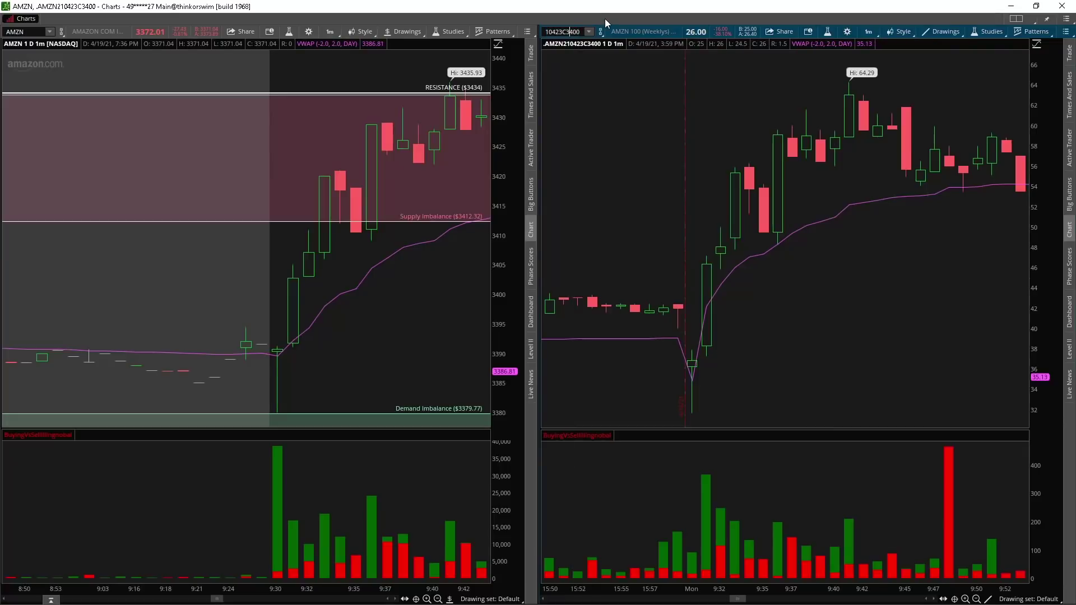
Change the option chart from the AMZN 3400 call to the matching put, symbol .AMZN210423P3400
key("BackSpace")
key("Return")
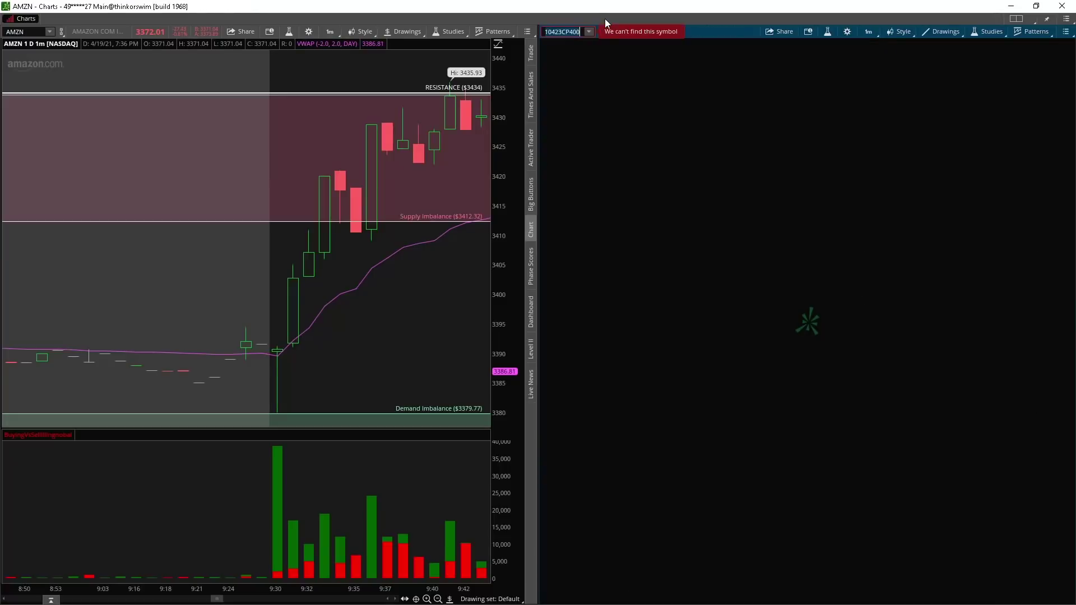
key("ctrl+z")
key("ctrl+z")
type("P")
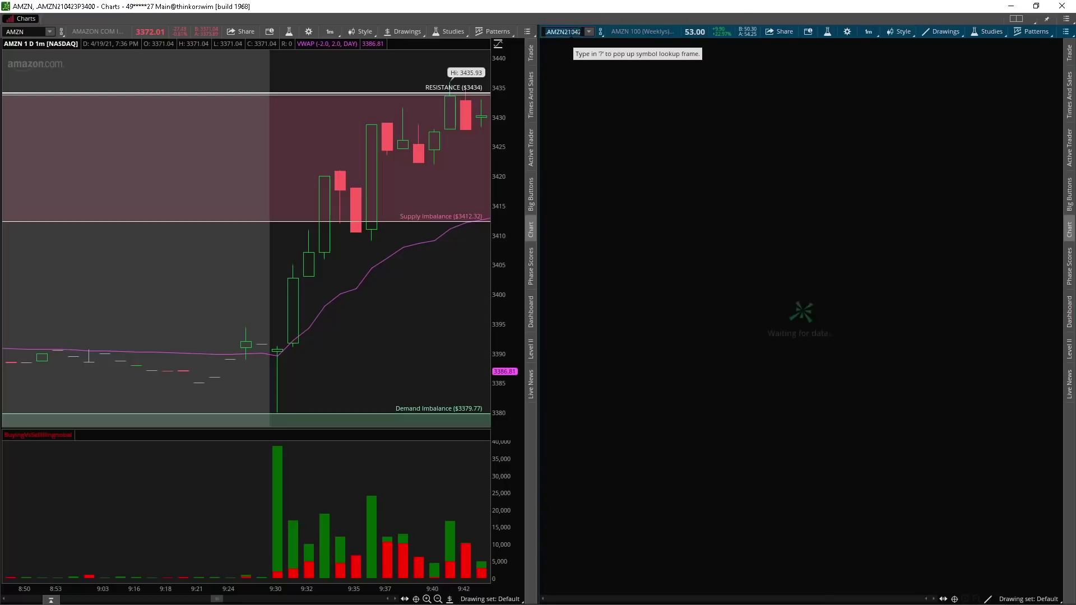
key("Return")
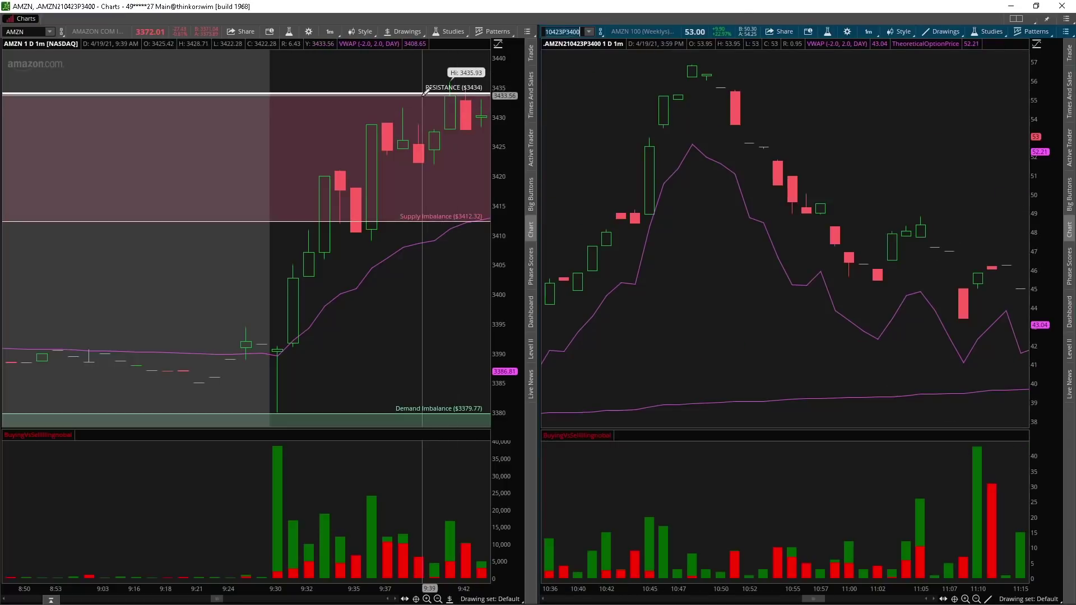
Draw a trendline on the AMZN chart from the 9:30 low at the demand imbalance to the 9:43 candle below resistance
scroll(432, 210, "down", 3)
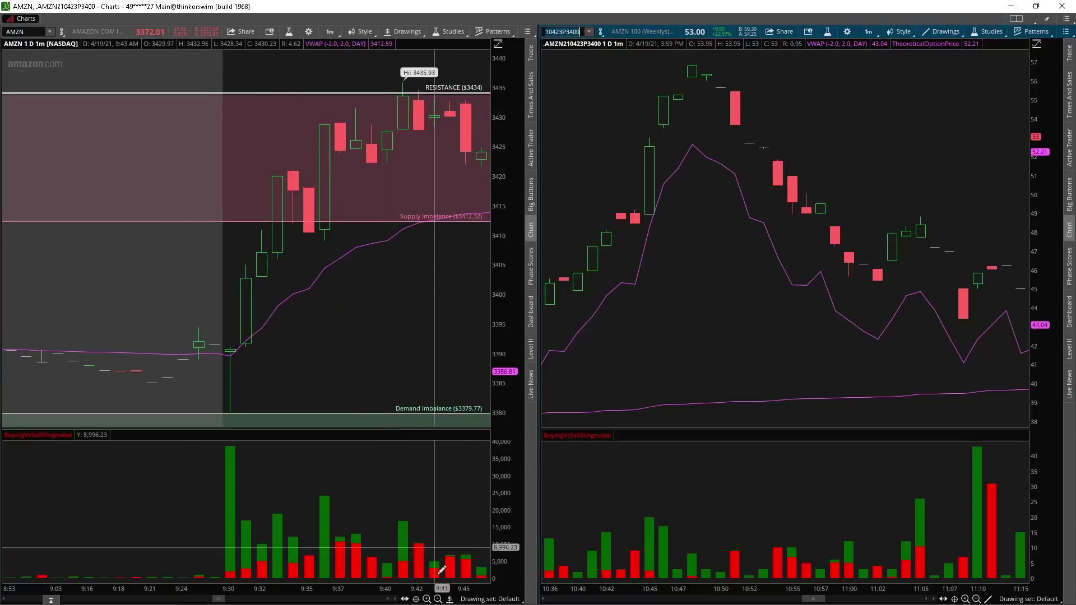
left_click(450, 600)
left_click(461, 432)
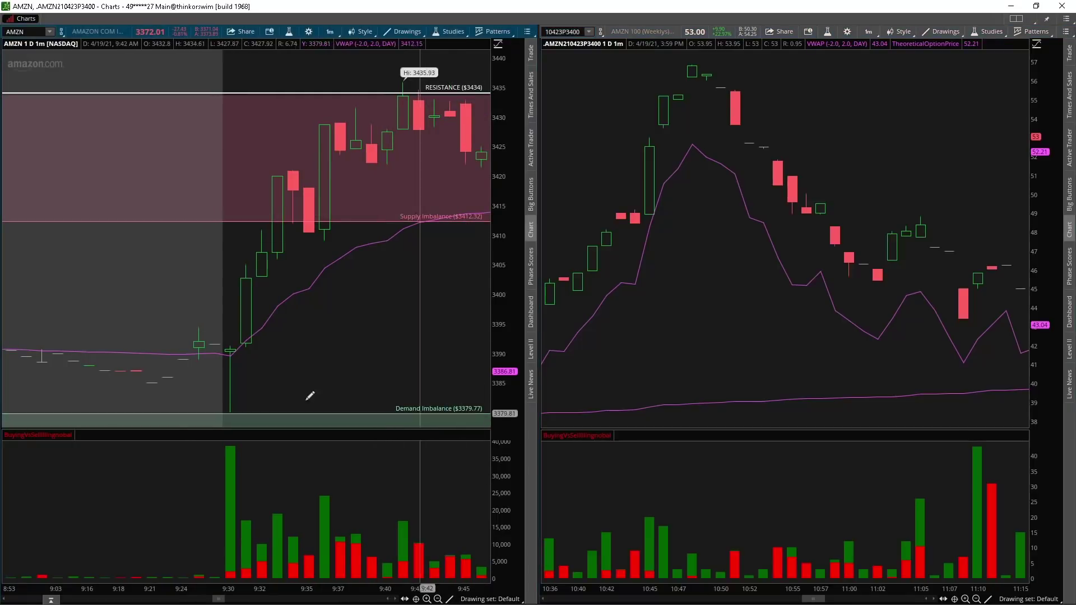
left_click(231, 411)
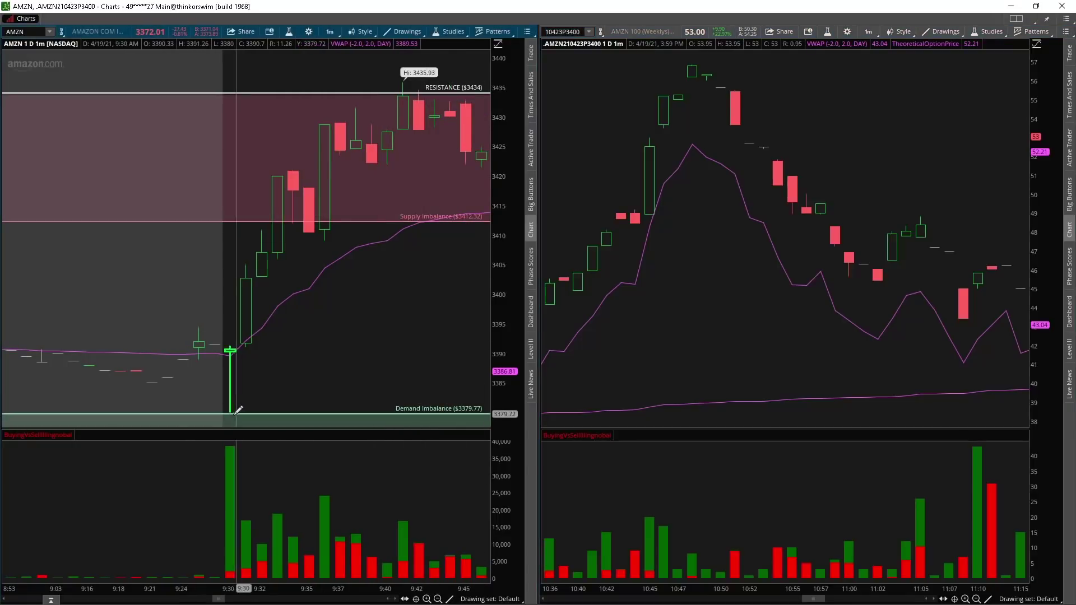
left_click(430, 114)
Remove the TheoreticalOptionPrice study from the AMZN put chart and zoom it to the 9:30 to 10:00 candles
scroll(384, 144, "down", 5)
scroll(202, 179, "down", 3)
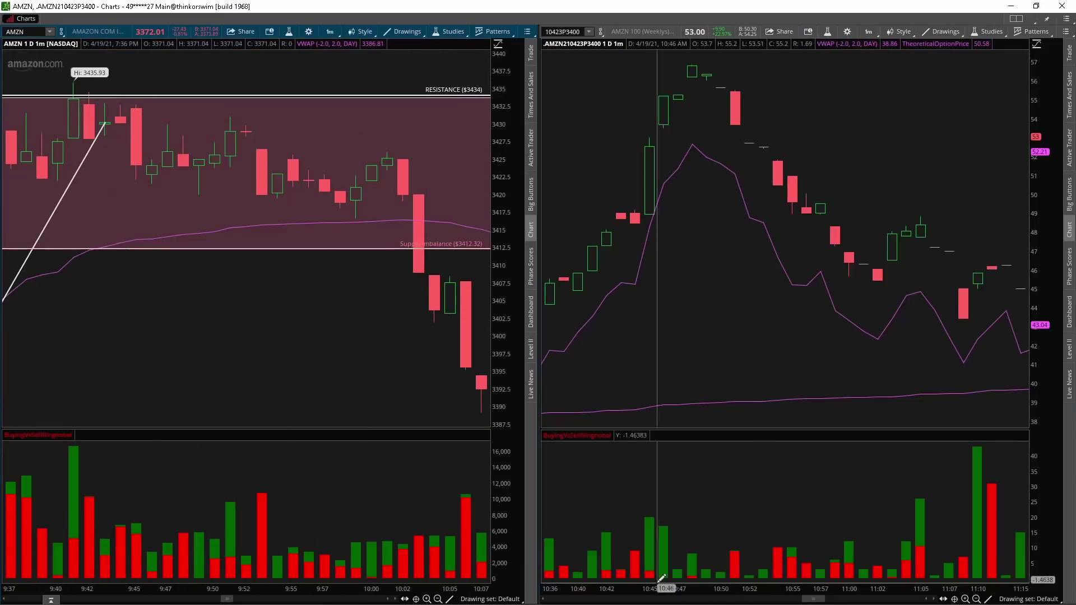
left_click_drag(670, 589, 616, 589)
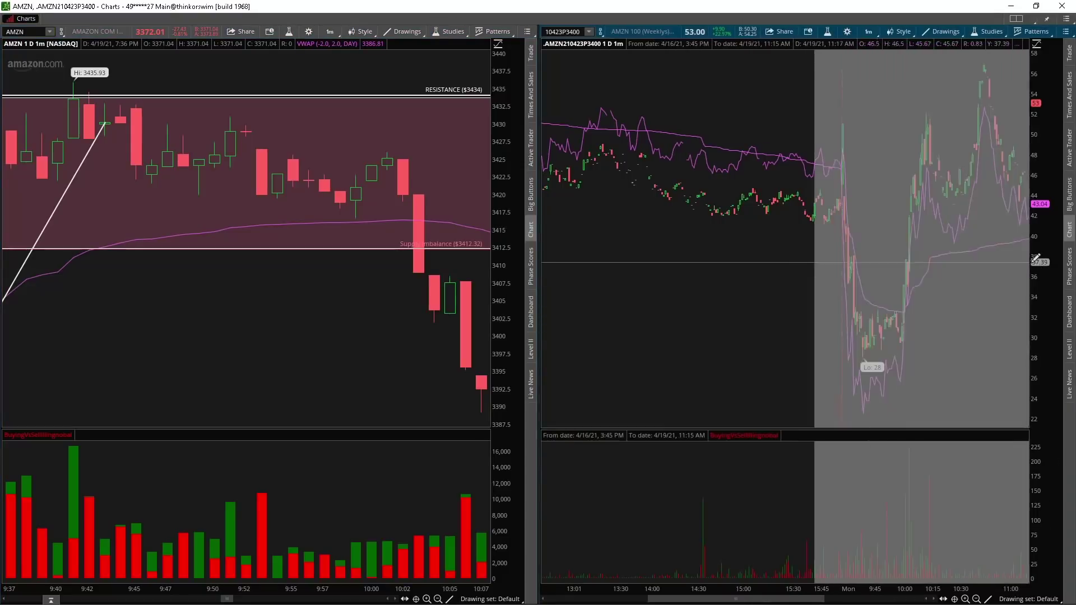
right_click(746, 357)
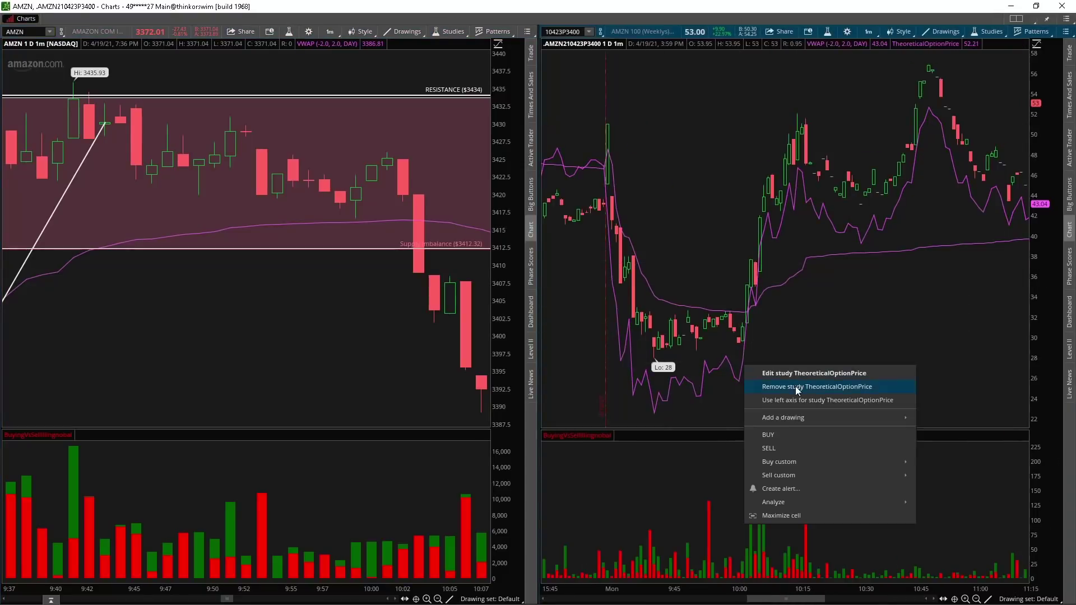
left_click(797, 387)
left_click(572, 53)
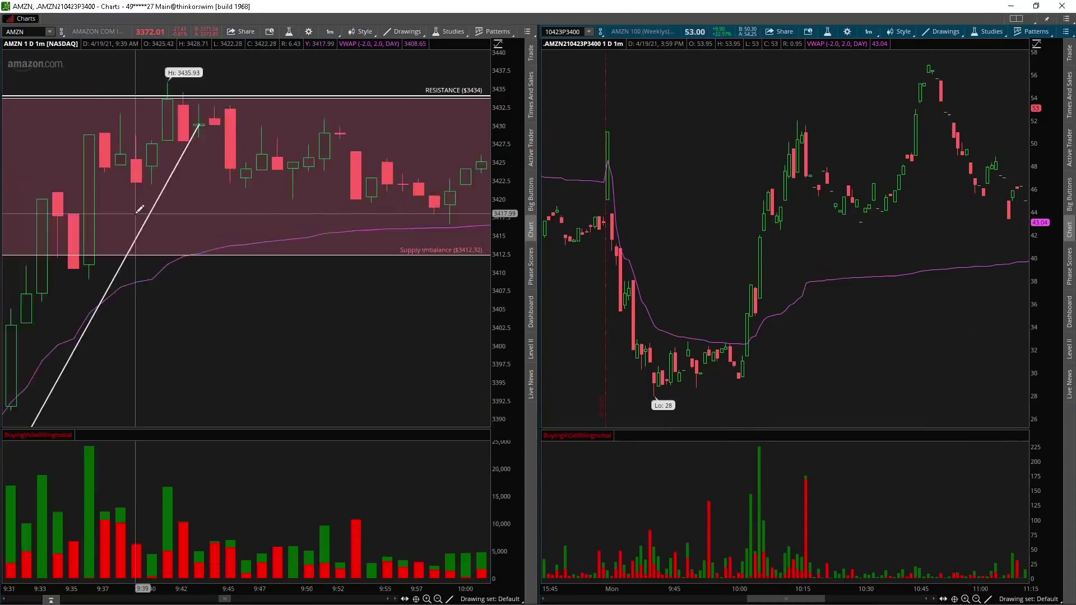
left_click_drag(618, 280, 737, 296)
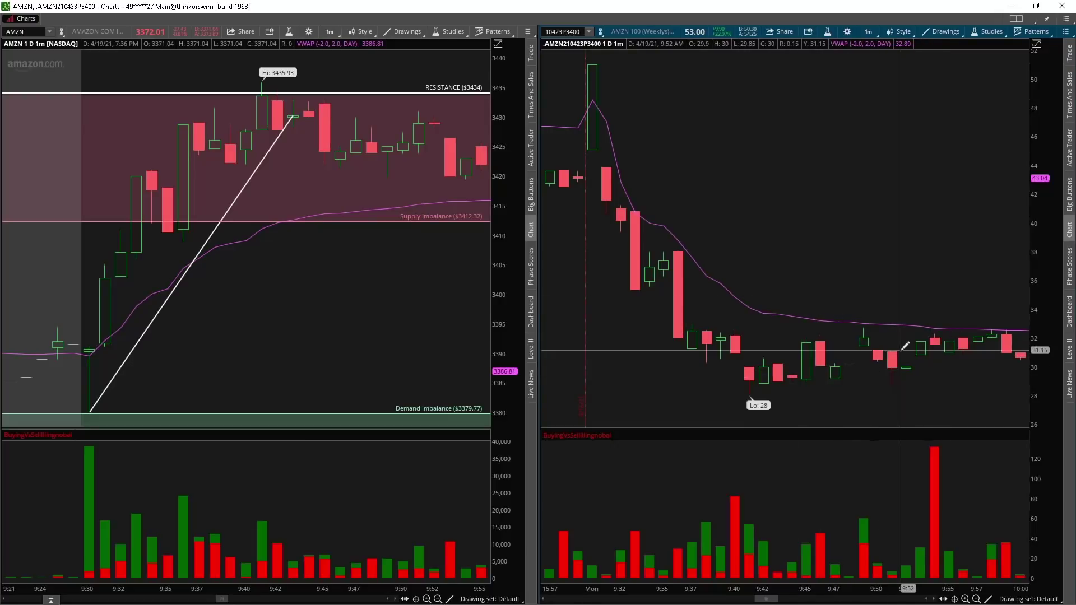
Delete the rising trendline from the AMZN stock chart
scroll(450, 274, "down", 5)
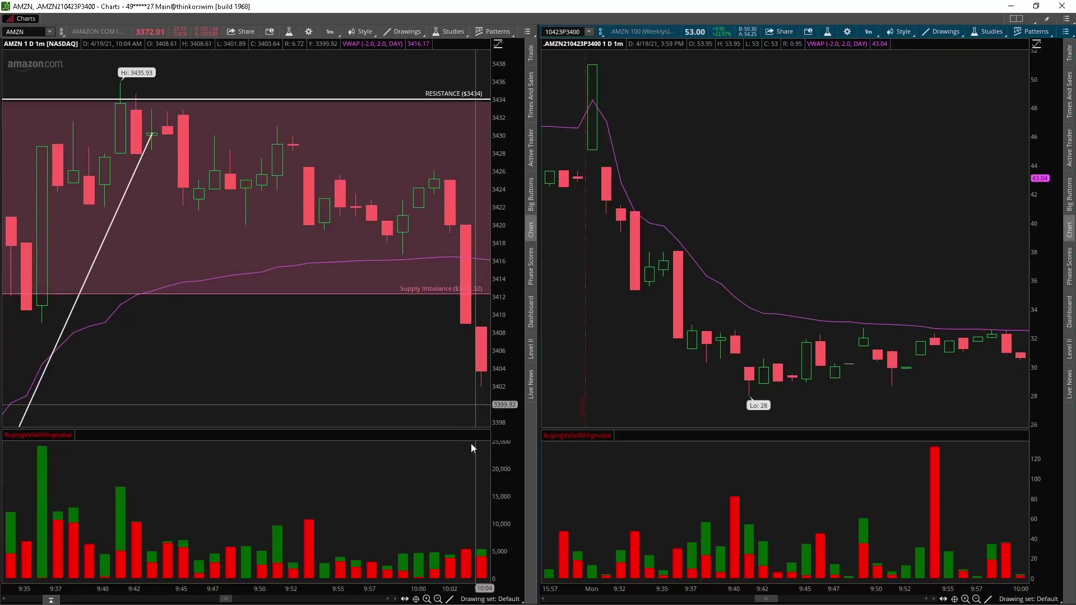
left_click_drag(255, 587, 224, 588)
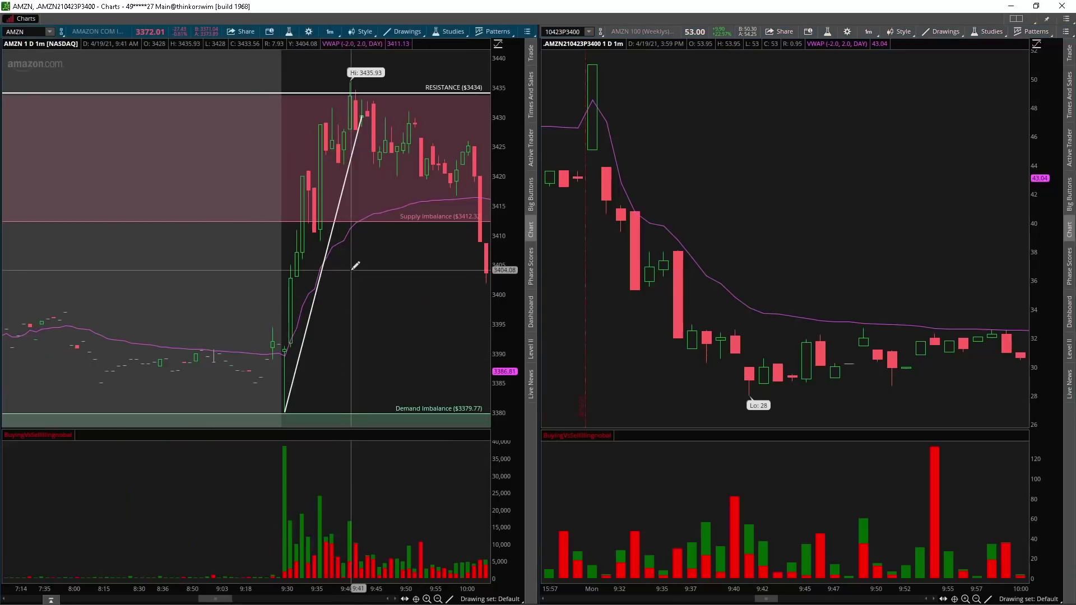
scroll(180, 126, "up", 3)
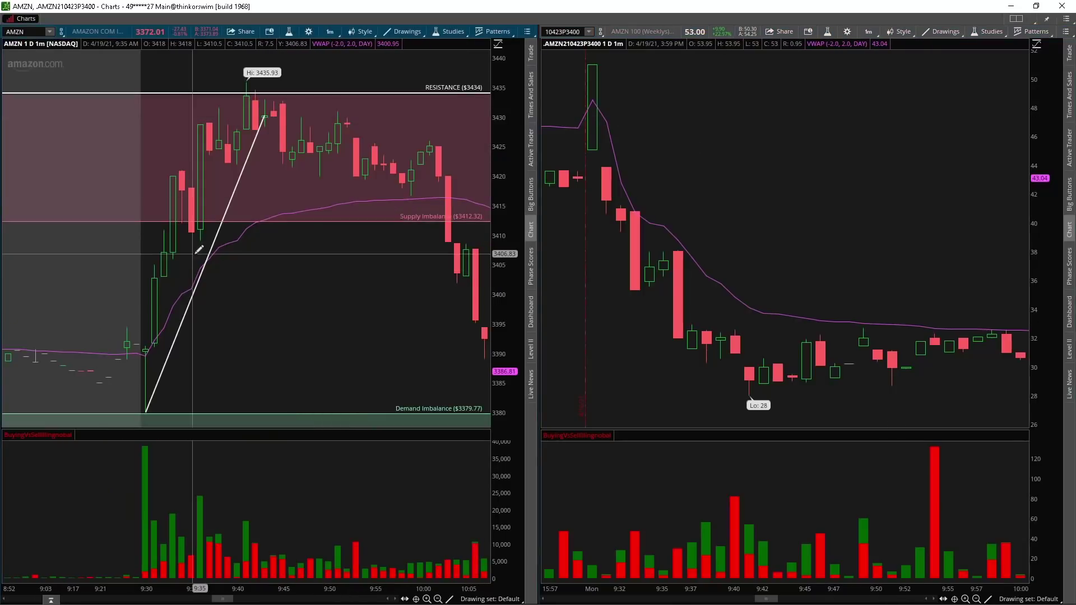
right_click(216, 235)
left_click(250, 287)
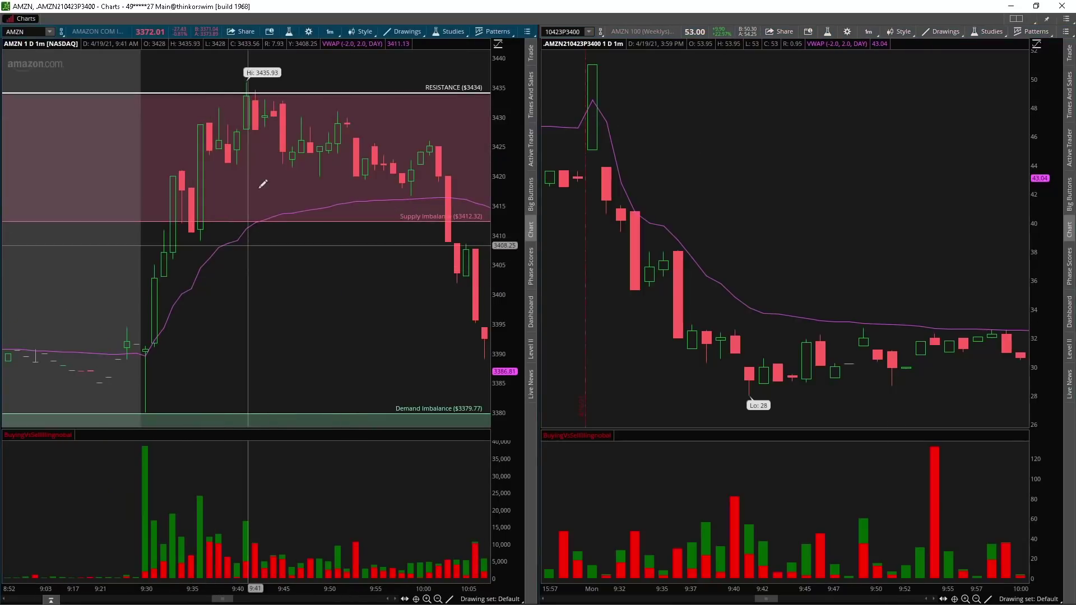
Mark the 10:02 drop on the AMZN chart with a line from about 3426 to 3420 and view the put chart's matching period
scroll(922, 206, "up", 3)
scroll(922, 206, "down", 5)
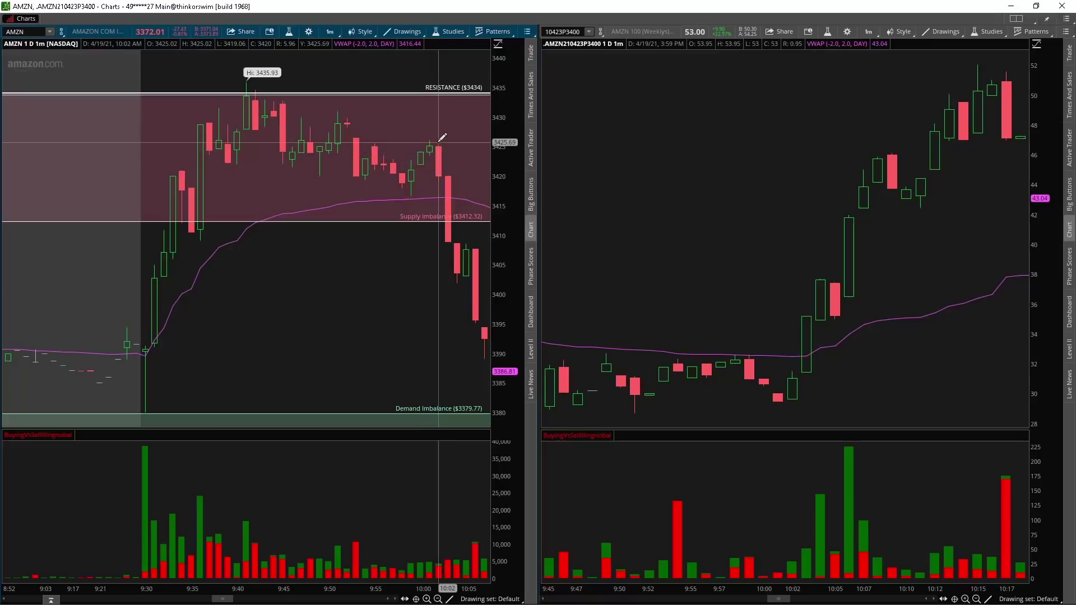
left_click_drag(430, 142, 448, 175)
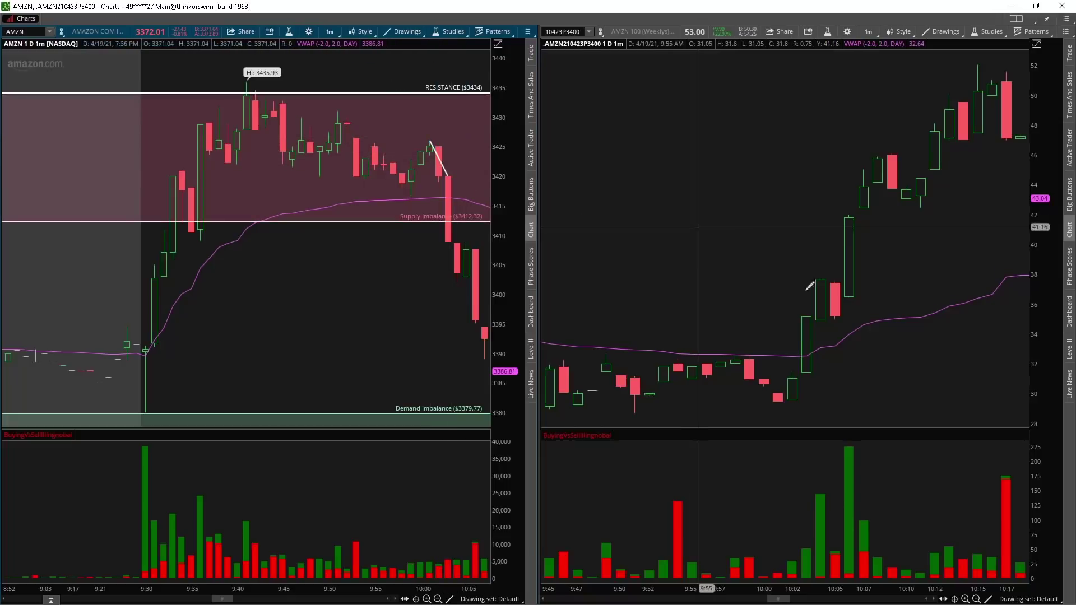
scroll(810, 286, "down", 10)
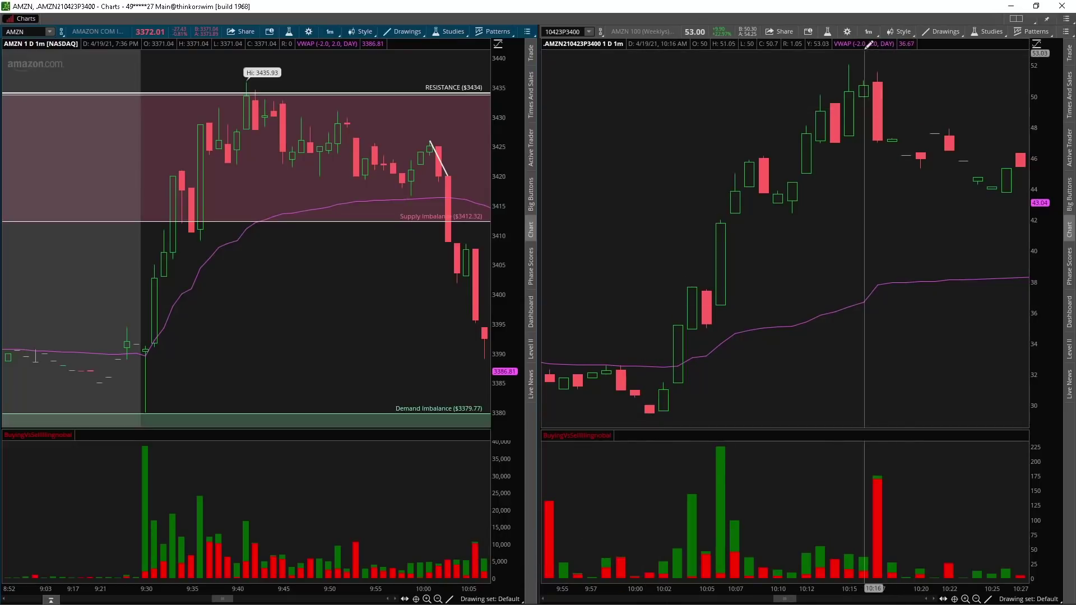
Examine AMZN's price action from the 10:02 drop to the demand imbalance and zoom the stock chart to 9:40 through 10:34
scroll(390, 324, "down", 5)
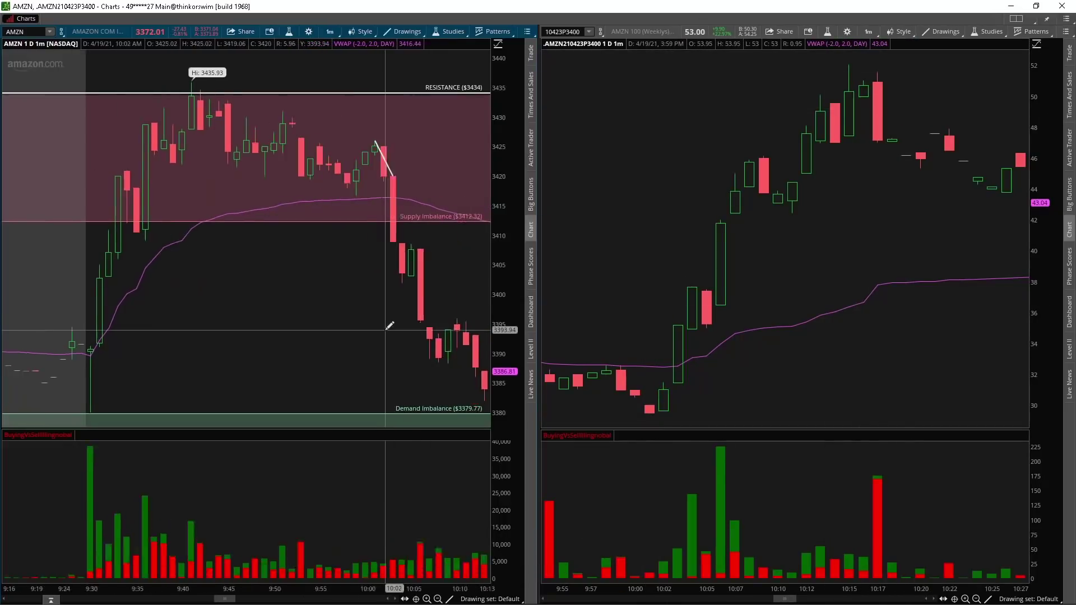
scroll(390, 324, "down", 3)
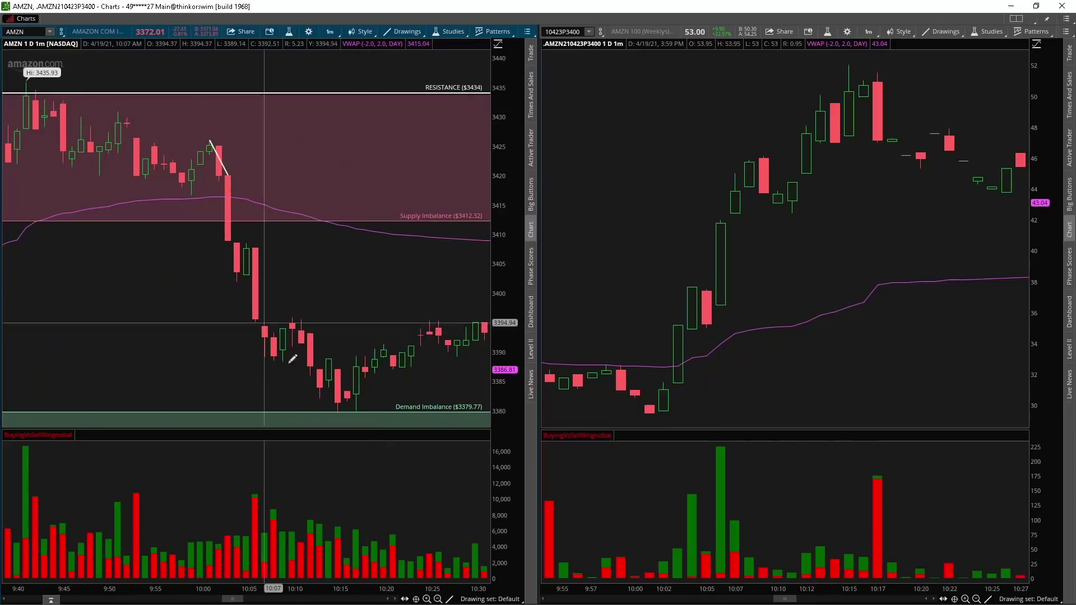
scroll(359, 412, "down", 1)
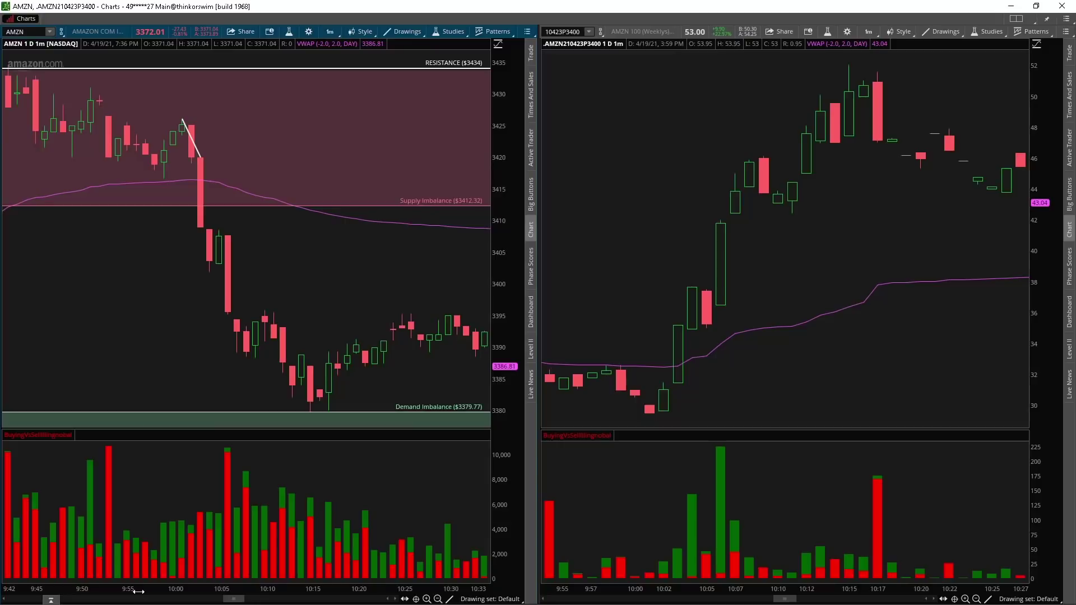
left_click_drag(139, 591, 355, 587)
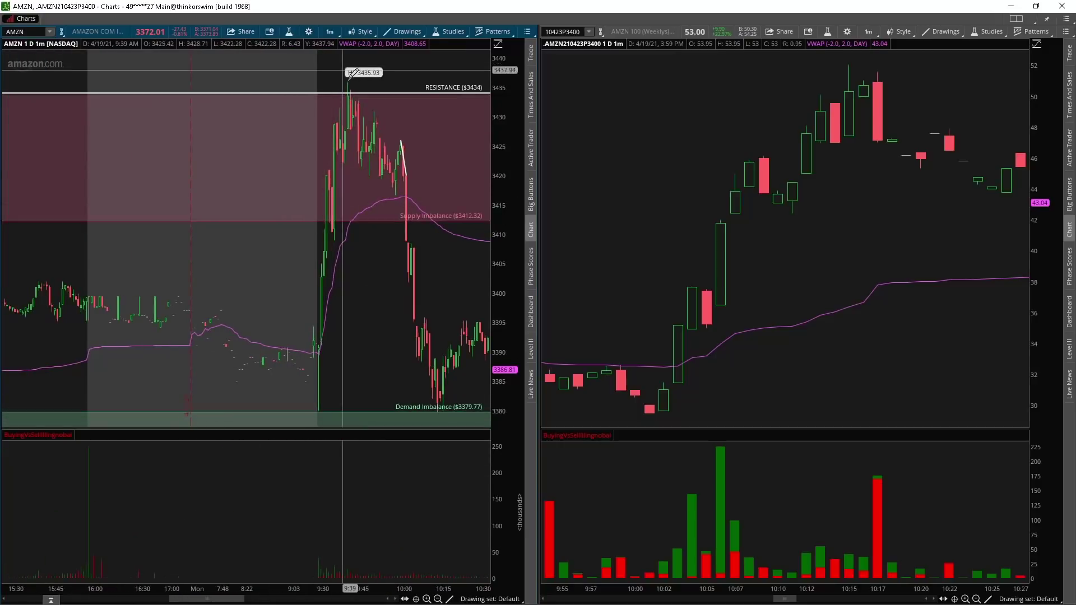
left_click_drag(267, 231, 492, 230)
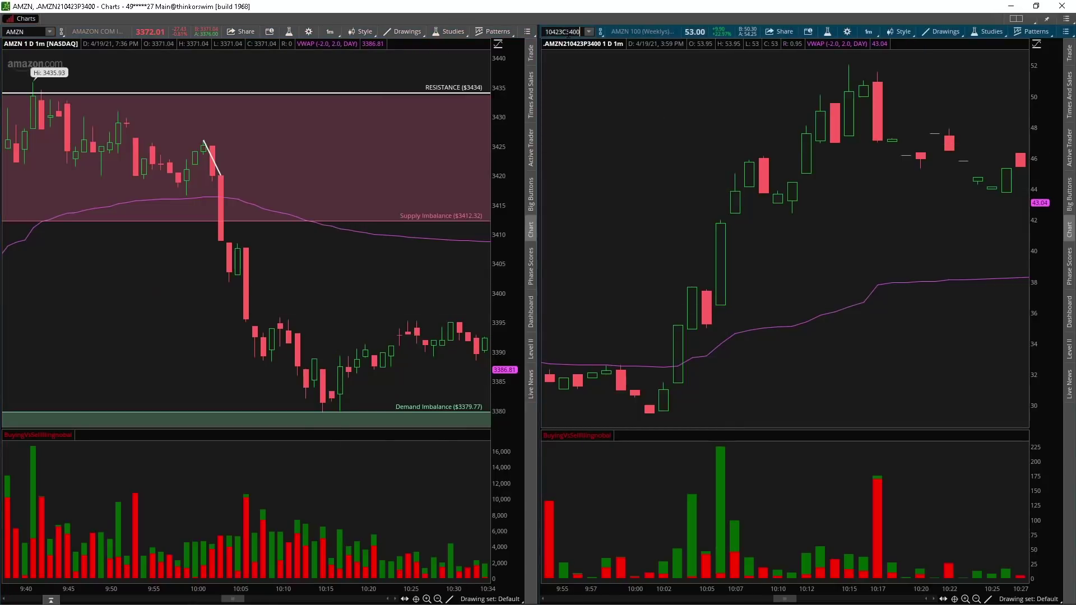
Load the AMZN 3400 call (23 April 2021) in the option chart and zoom to its morning candles
key("Return")
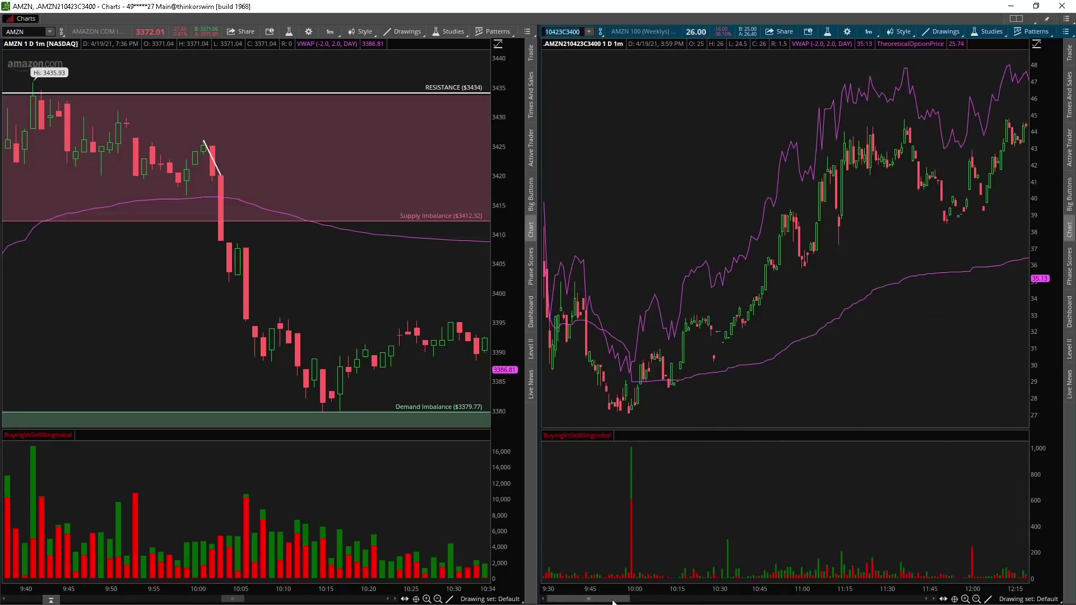
scroll(613, 602, "up", 5)
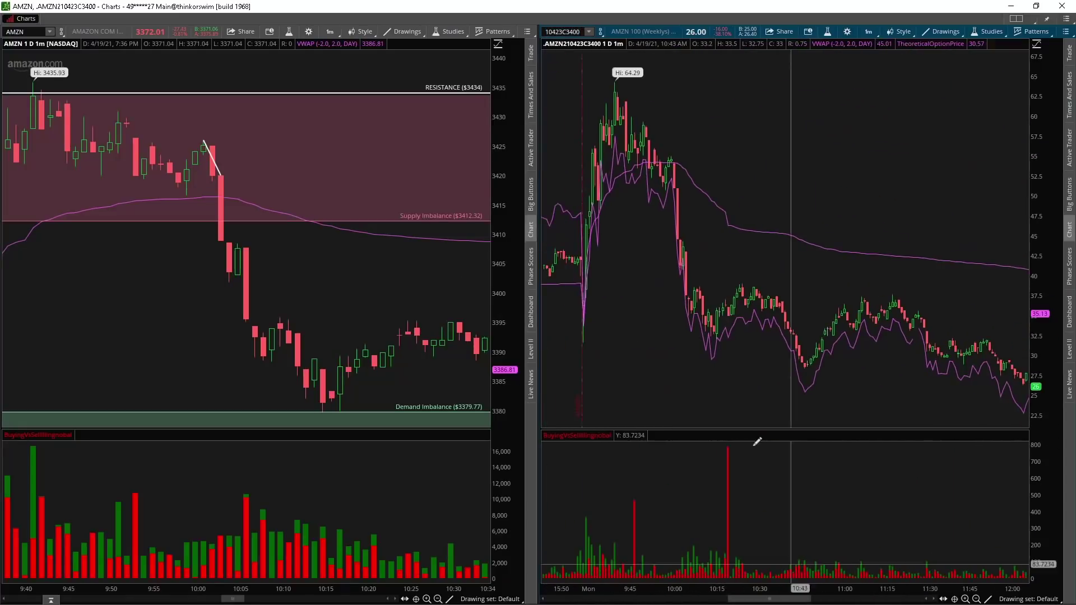
scroll(817, 284, "up", 3)
Remove the TheoreticalOptionPrice study from the AMZN 3400 call chart and zoom it to about 10:00 through 10:43
right_click(722, 359)
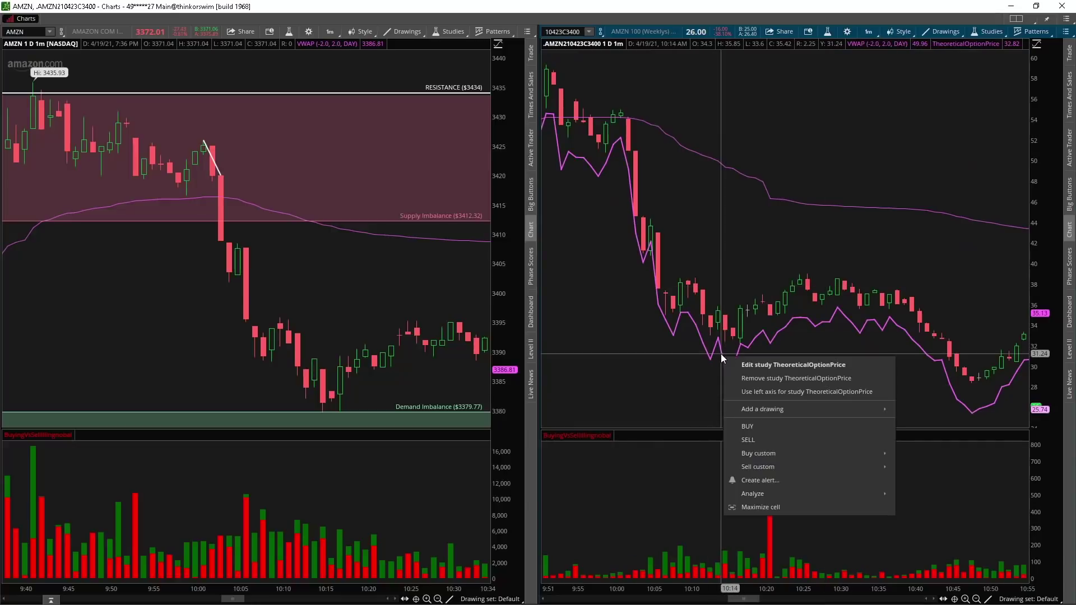
left_click(771, 379)
left_click(573, 55)
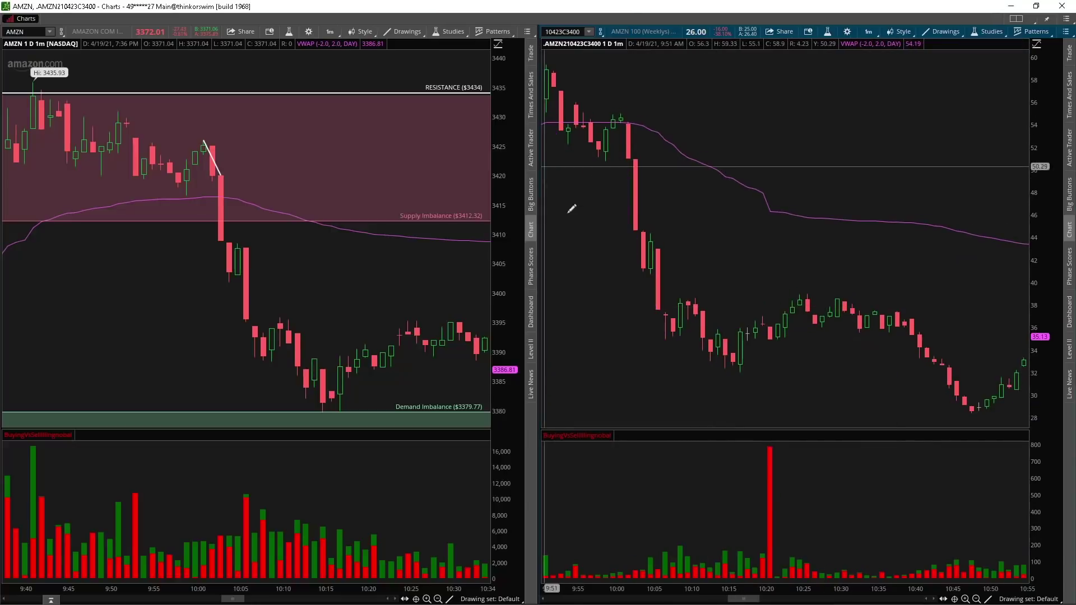
left_click_drag(600, 206, 944, 269)
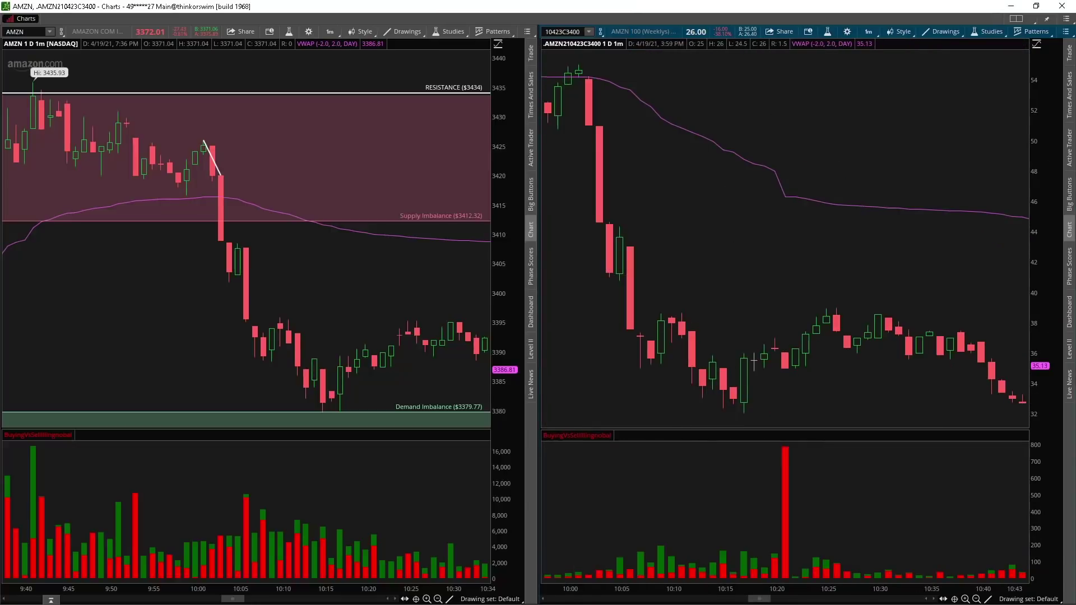
Turn on synchronized crosshair positions for the charts and inspect AMZN's morning move alongside the 3400 call
left_click(847, 32)
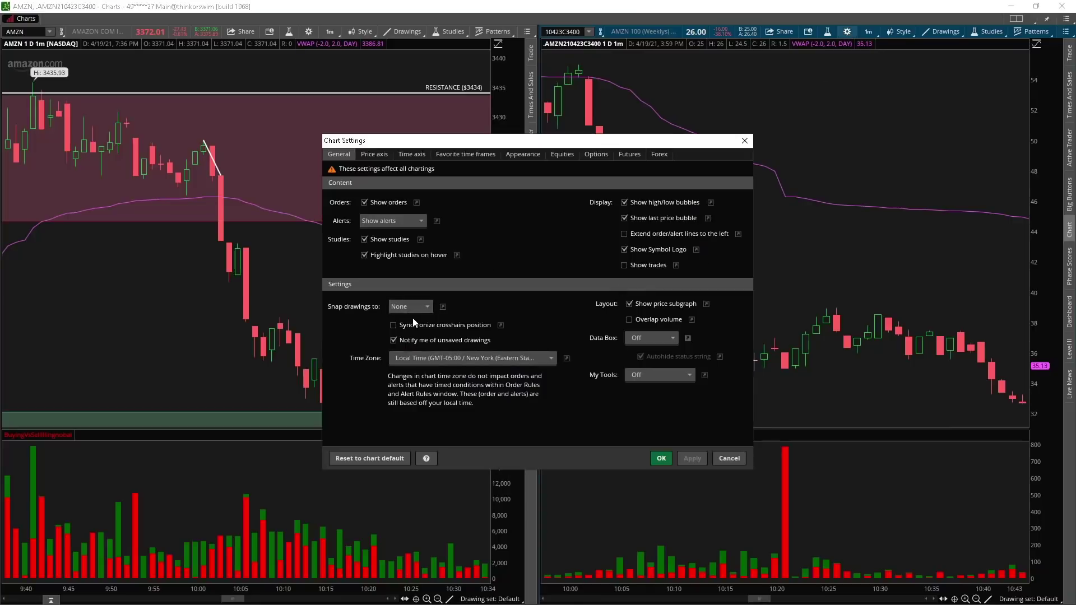
left_click(661, 459)
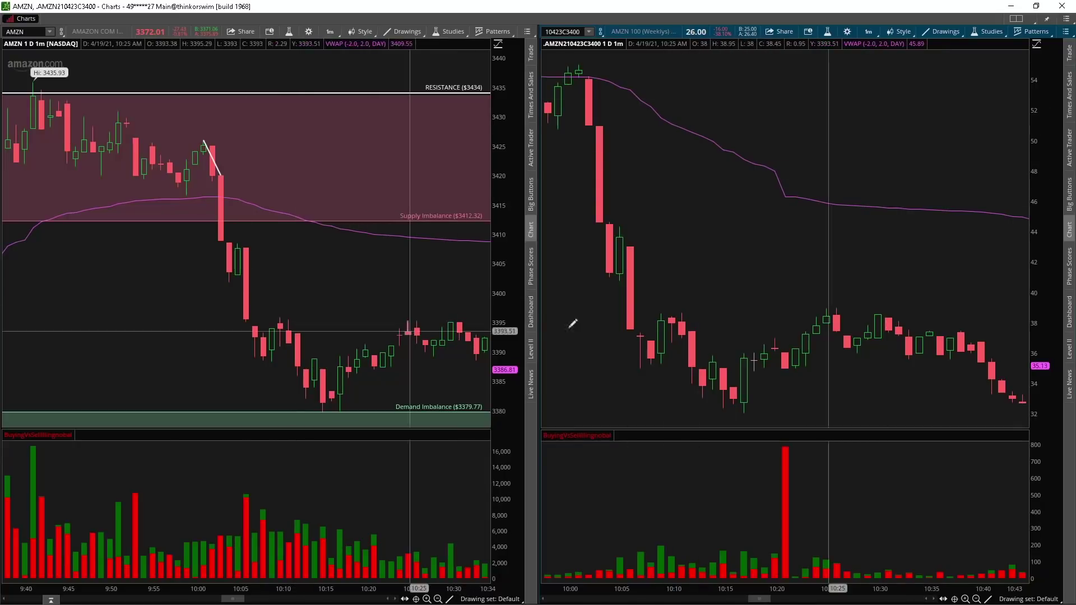
left_click_drag(183, 588, 290, 578)
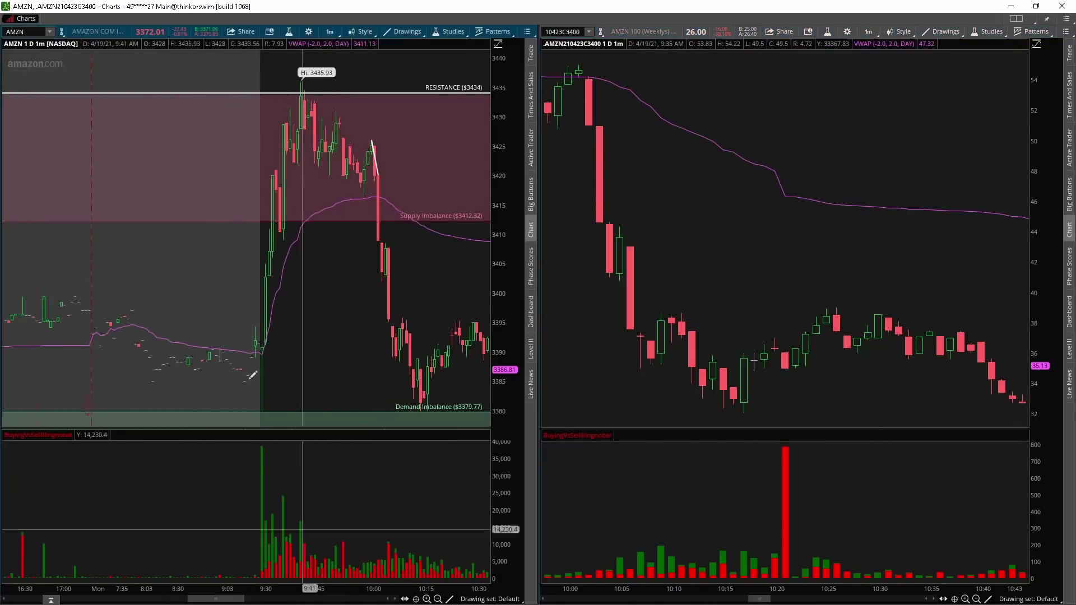
left_click_drag(204, 258, 401, 235)
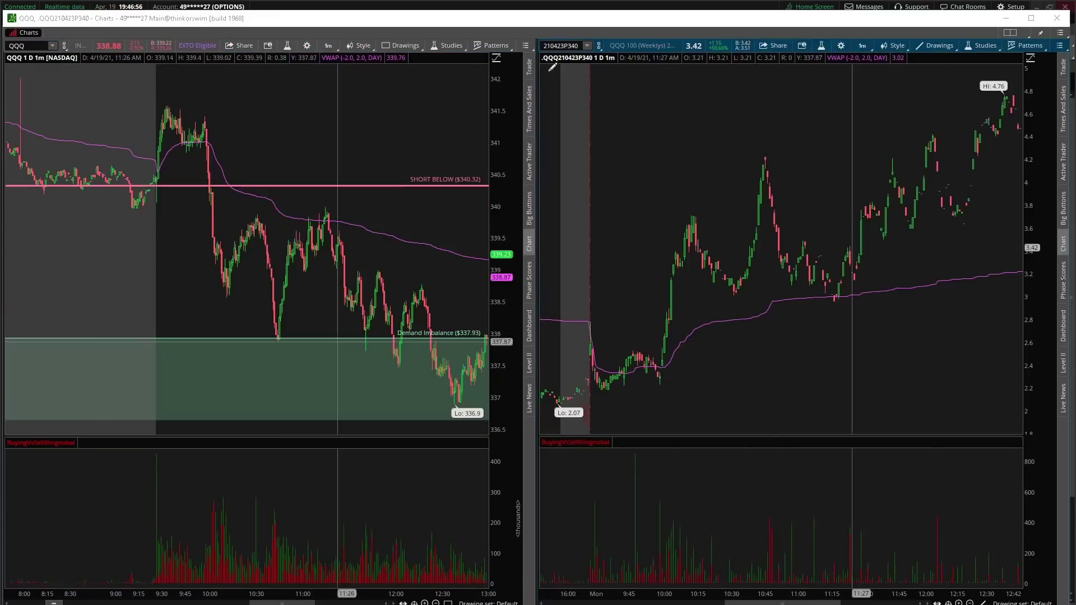
Switch to Discord to read the QQQ post in the pre-market-plan channel, and return to the QQQ charts
left_click_drag(1075, 87, 516, 86)
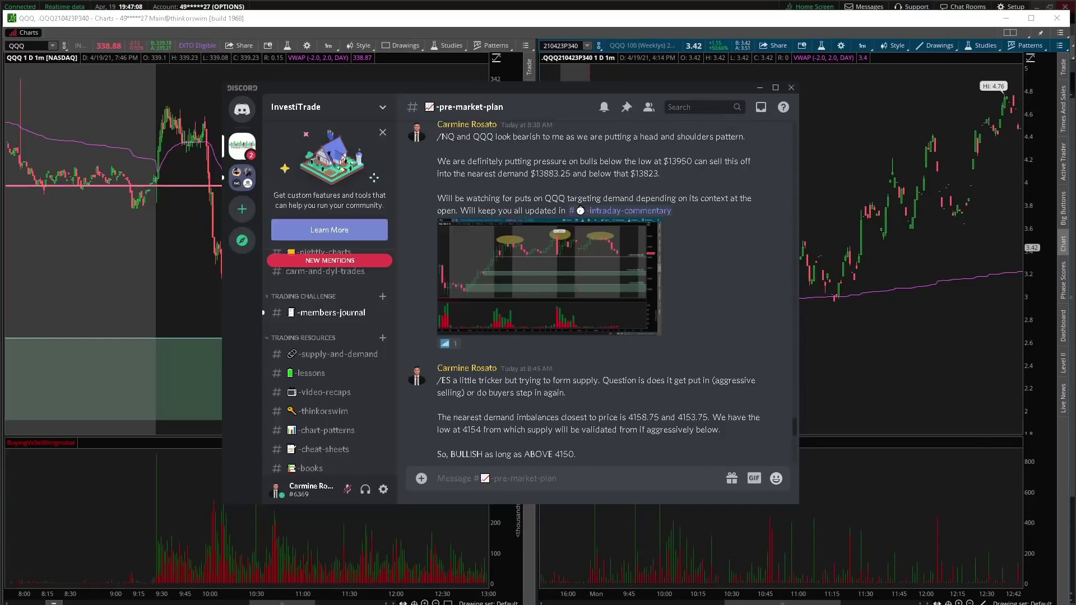
left_click(127, 223)
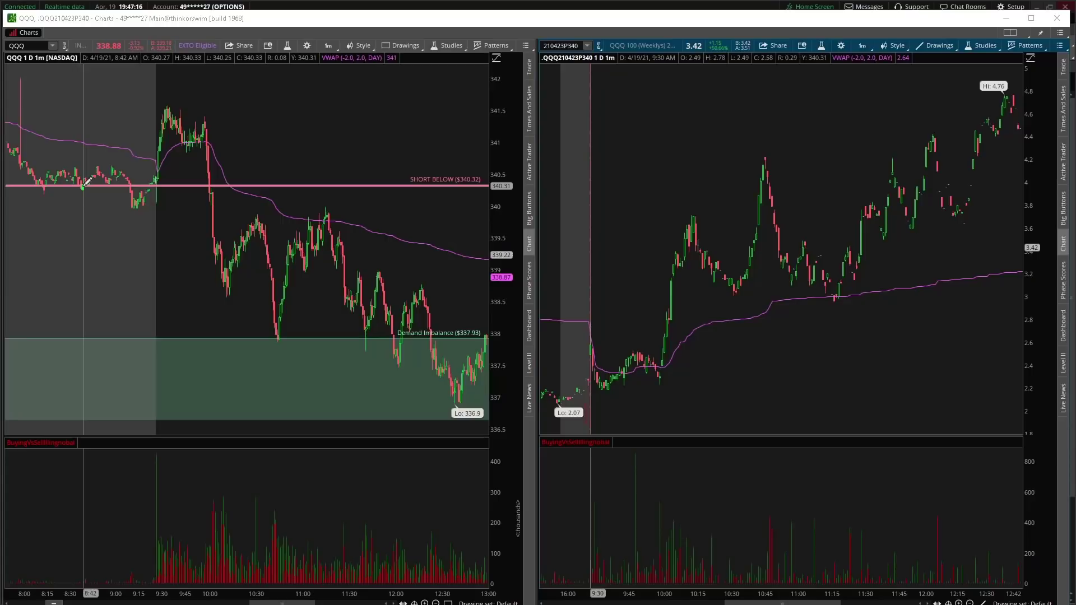
Maximize the QQQ chart to examine the 8:50 to 10:10 candles around the SHORT BELOW line, and restore the split view
right_click(87, 252)
left_click(126, 467)
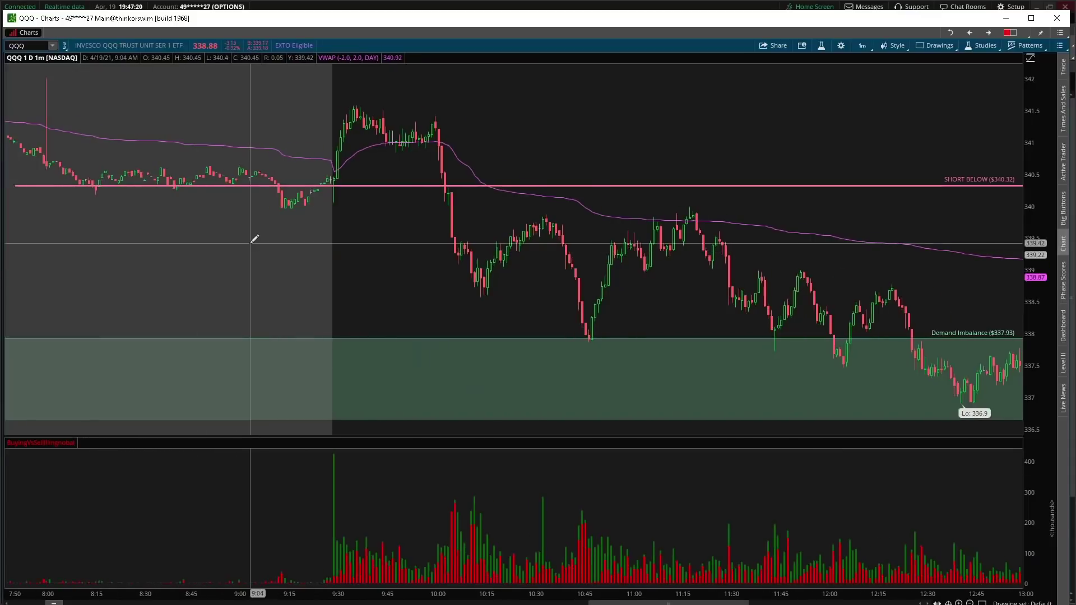
left_click_drag(214, 168, 476, 144)
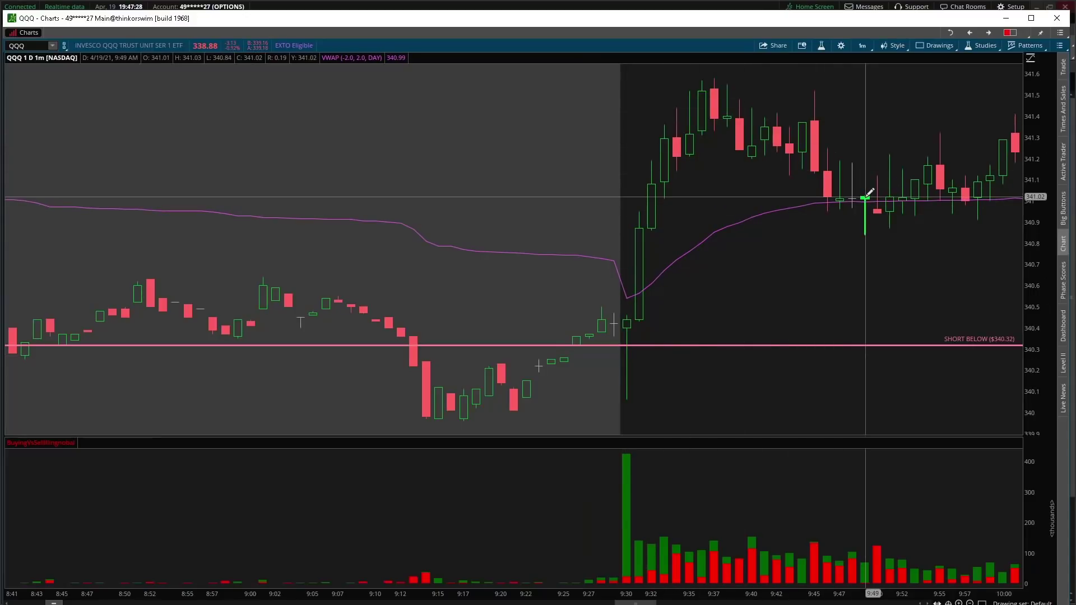
scroll(740, 378, "down", 3)
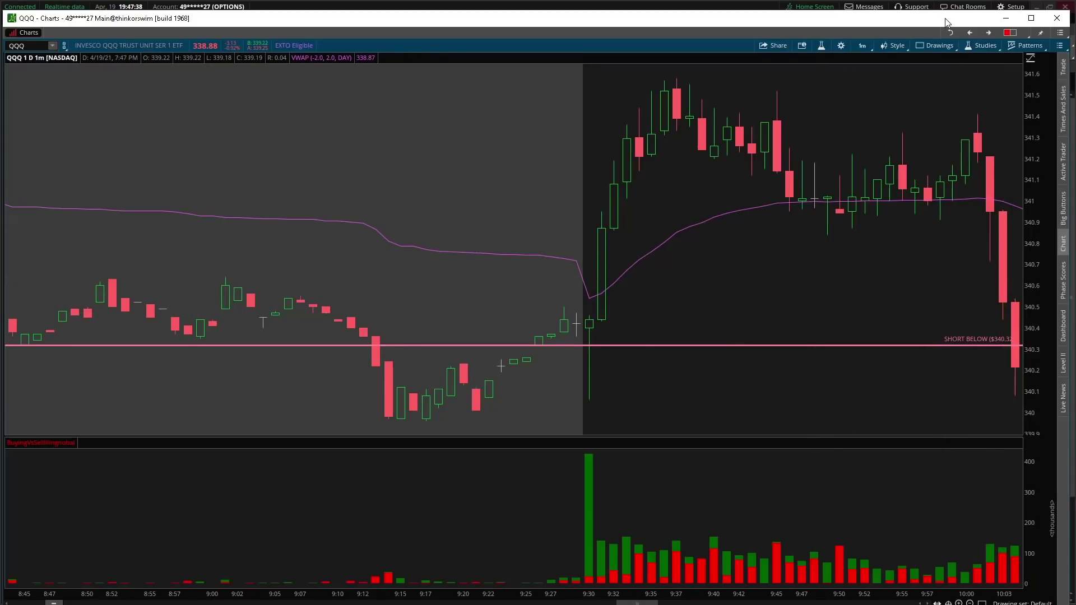
scroll(918, 321, "down", 3)
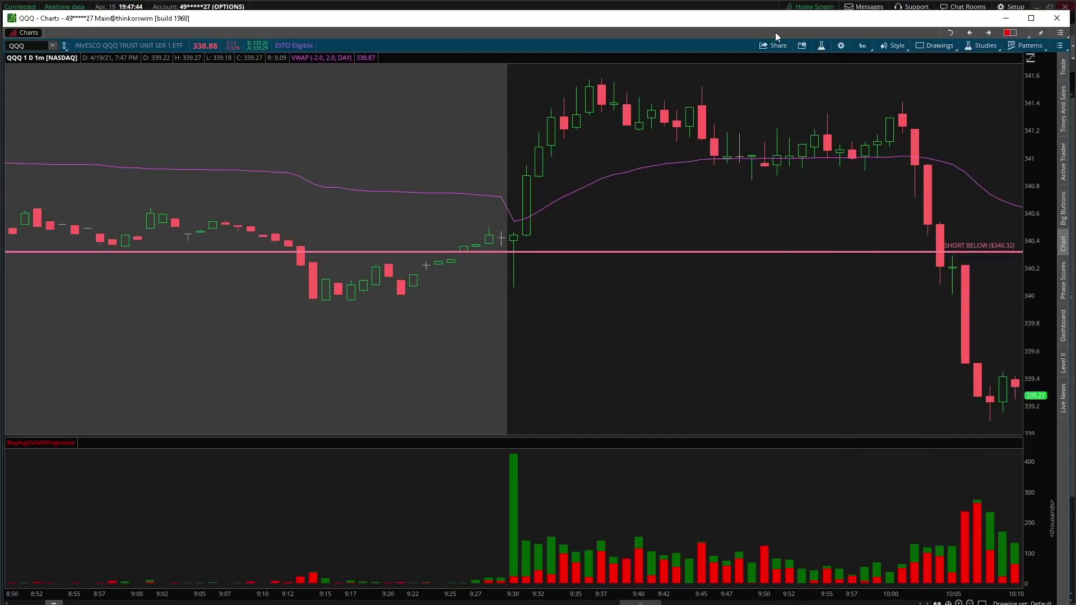
left_click(941, 33)
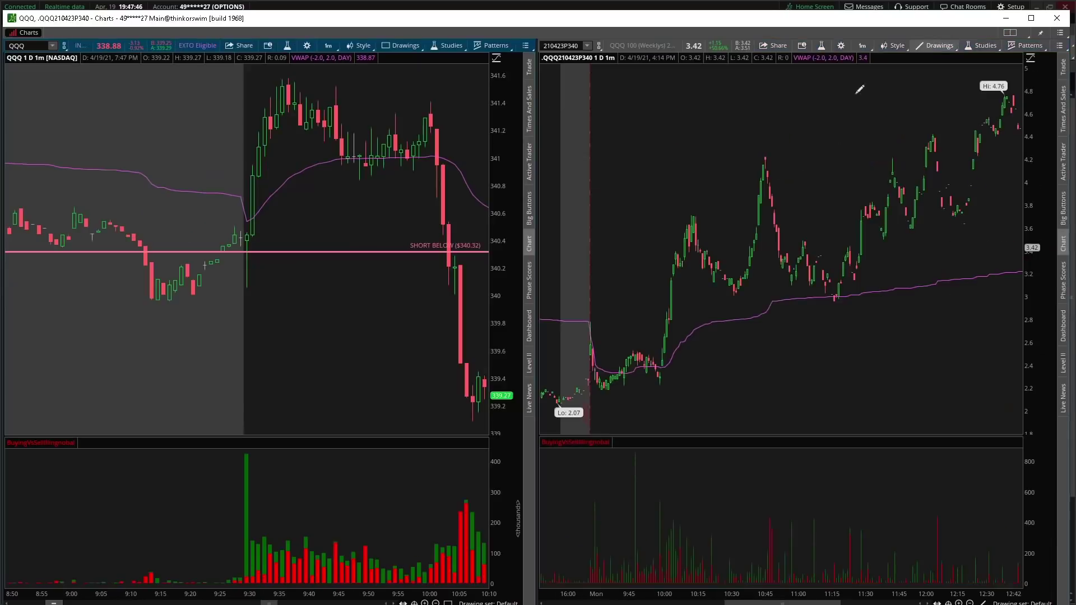
Zoom the QQQ 340 put chart to the open through 10:45 and compare it with QQQ over the same period
right_click(588, 272)
key("Escape")
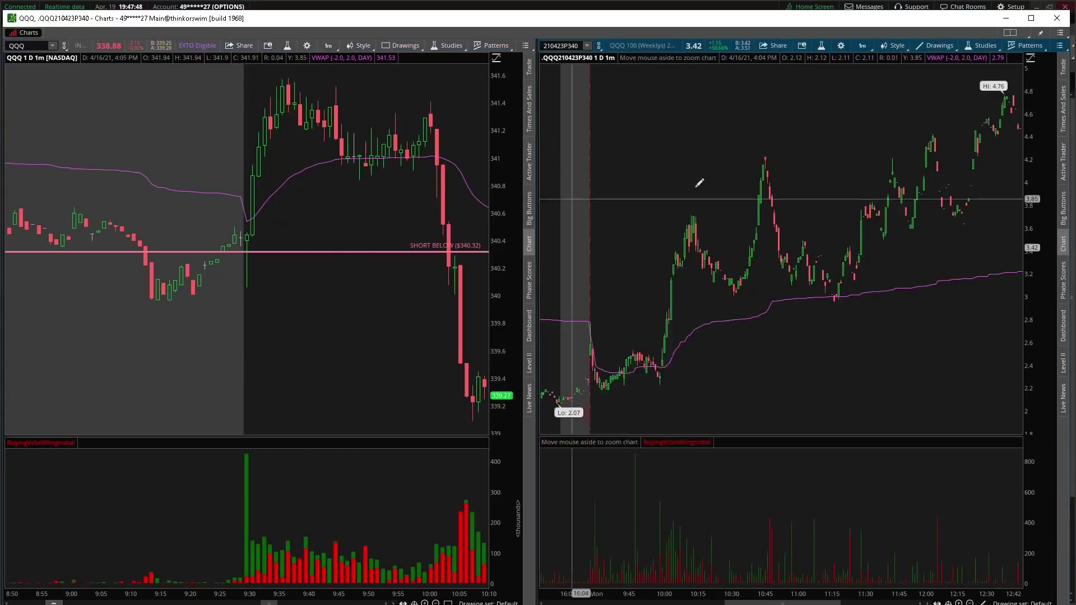
mouse_move(696, 180)
left_mouse_down()
mouse_move(564, 240)
mouse_move(944, 236)
left_mouse_up()
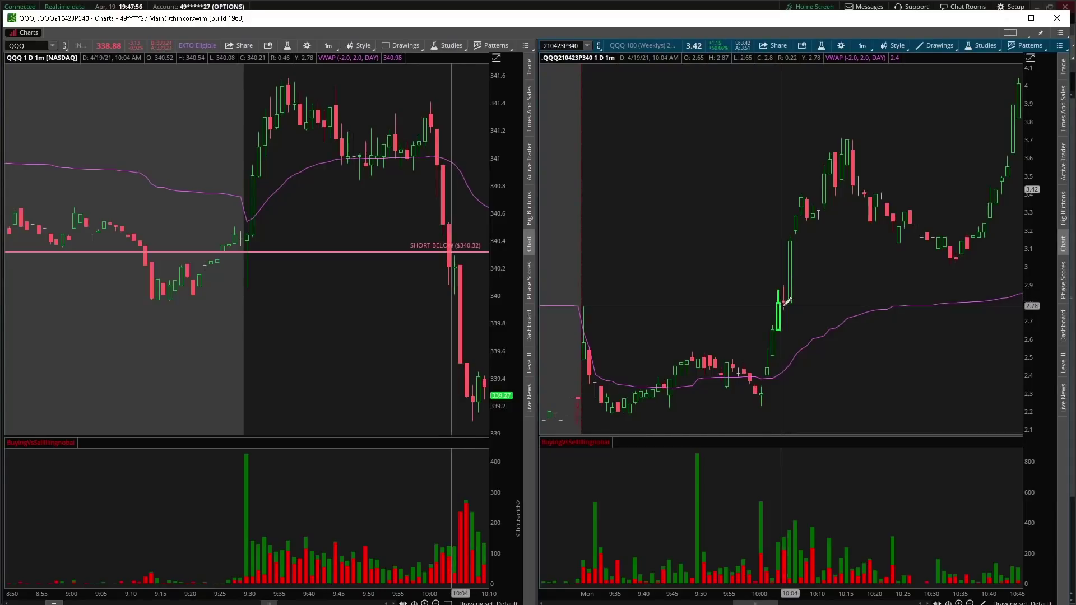
scroll(381, 372, "down", 6)
scroll(381, 371, "down", 3)
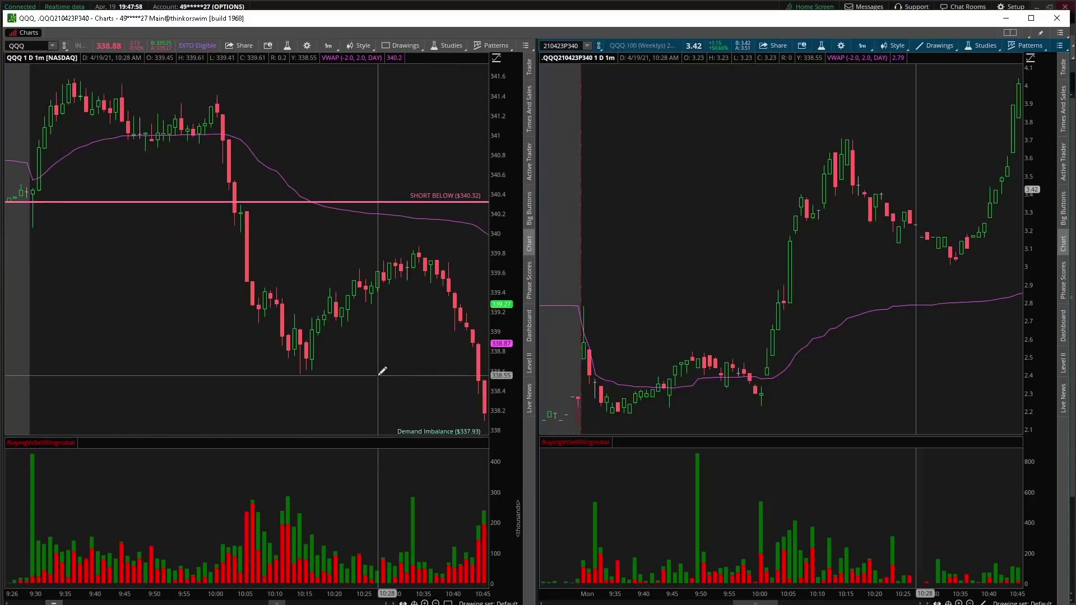
Compare QQQ's swings between 10:15 and 11:35 around the demand imbalance with the 340 put's candles up to 11:00
scroll(362, 369, "up", 3)
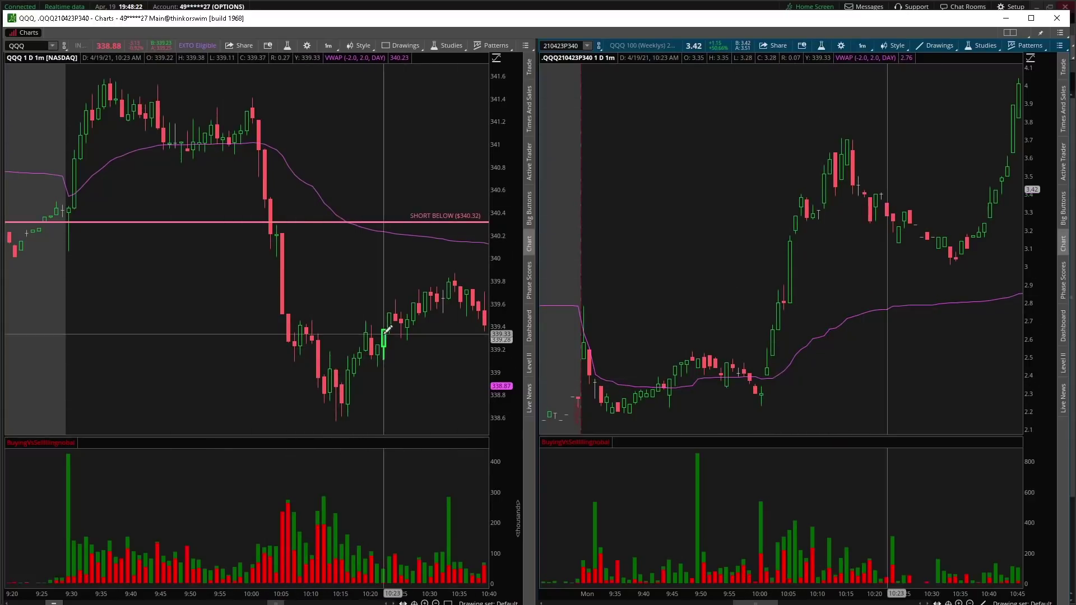
scroll(385, 329, "down", 5)
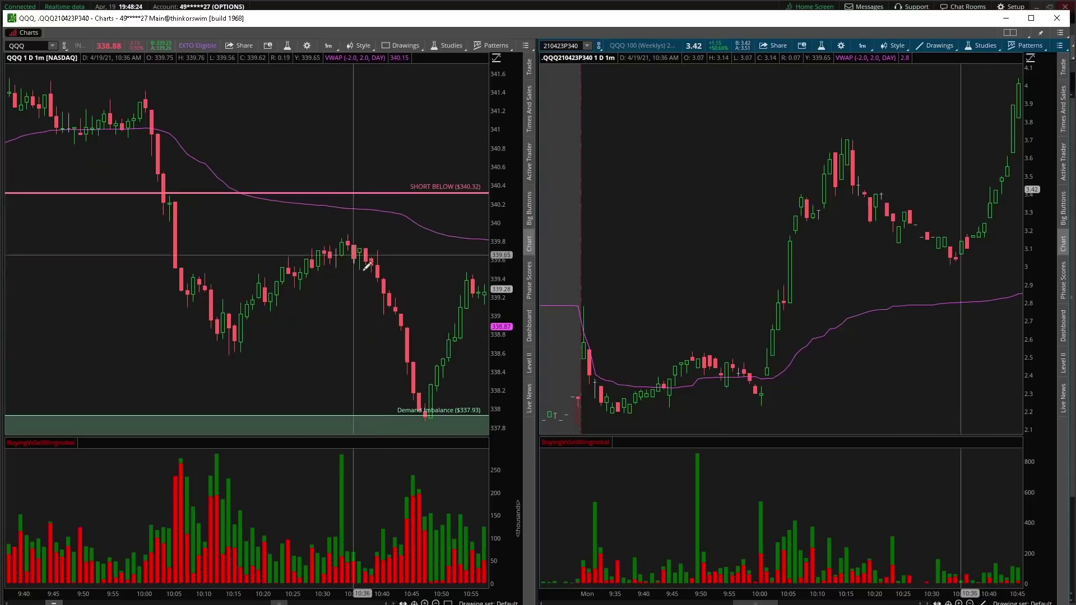
scroll(974, 276, "down", 3)
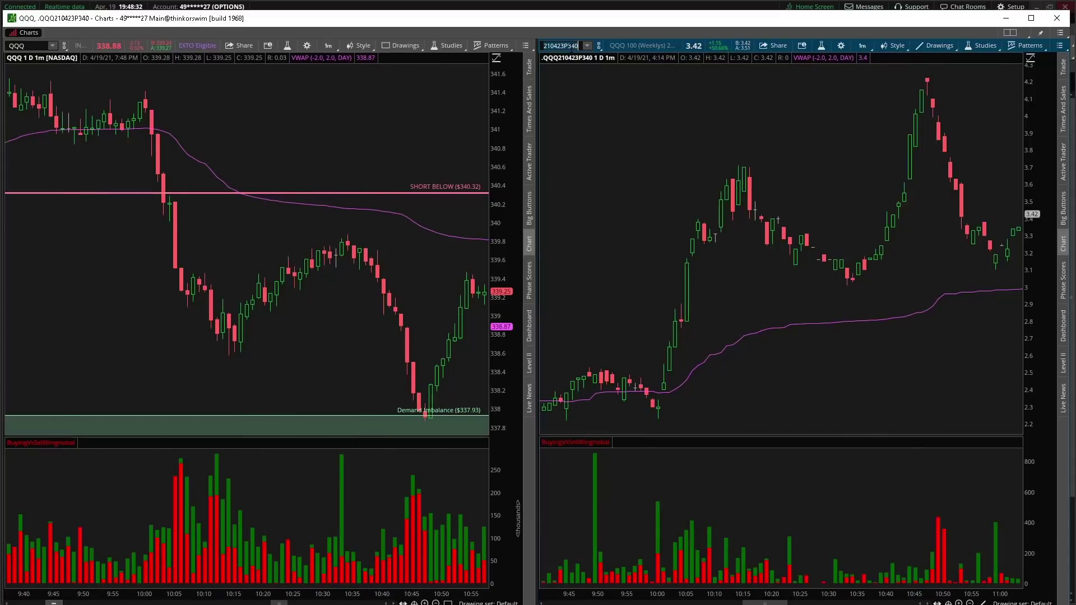
scroll(325, 313, "down", 10)
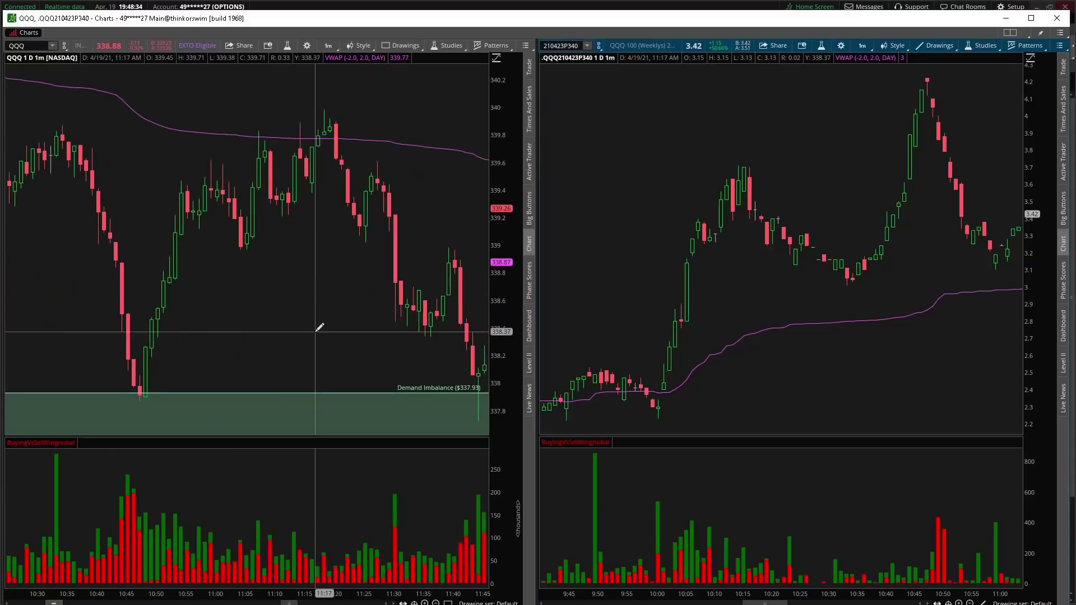
scroll(226, 337, "up", 2)
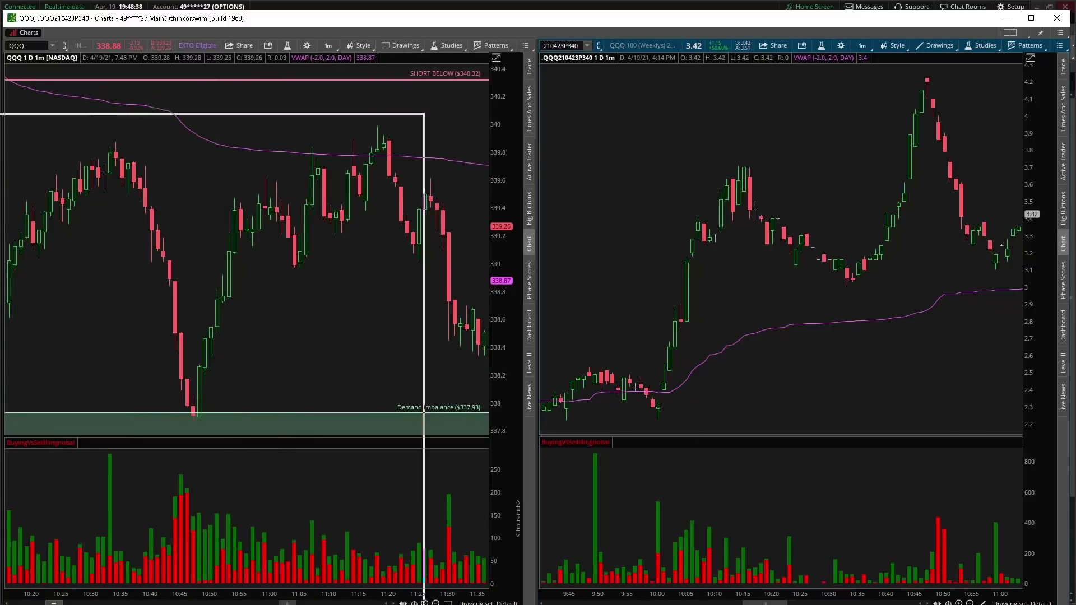
Look at the QQQ option chain and load the 23 April 2021 340 call in the option chart
key("alt+Tab")
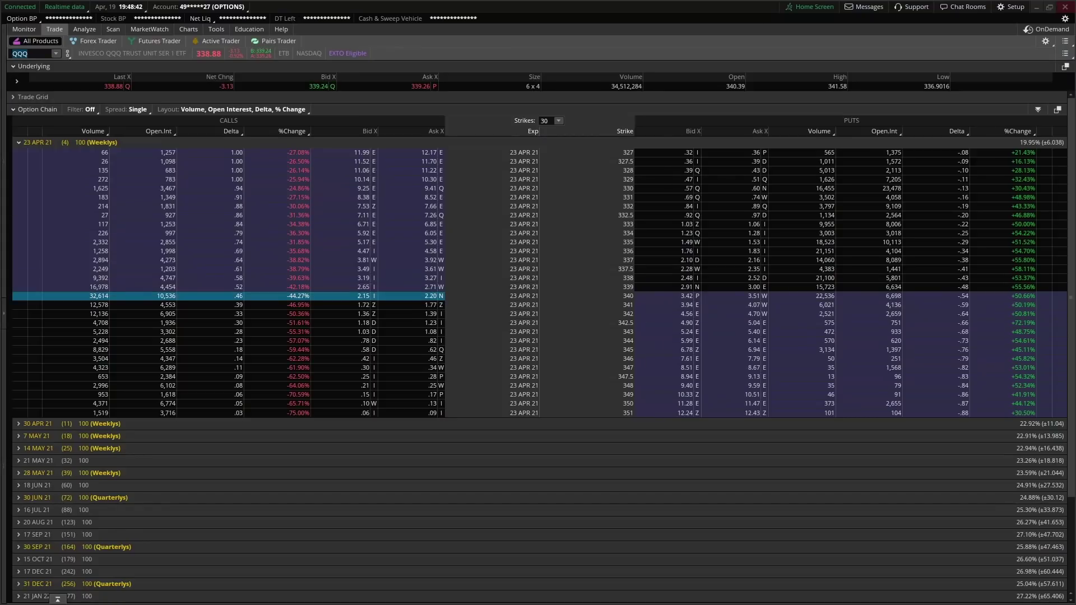
key("alt+Tab")
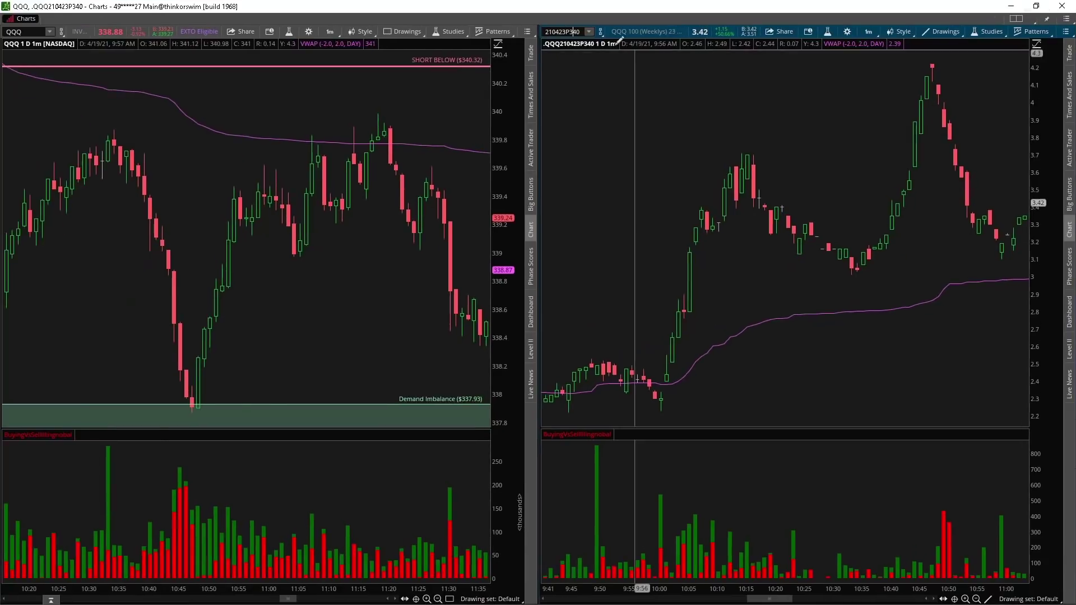
type("C340")
key("Return")
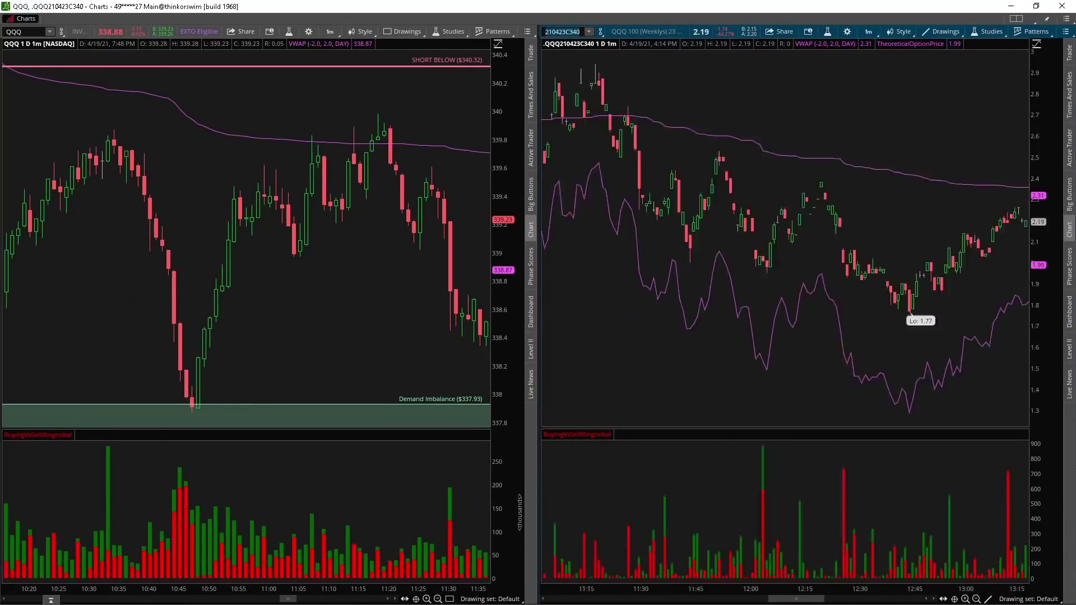
Remove the TheoreticalOptionPrice study from the QQQ 340 call chart and zoom to Monday's session
right_click(822, 297)
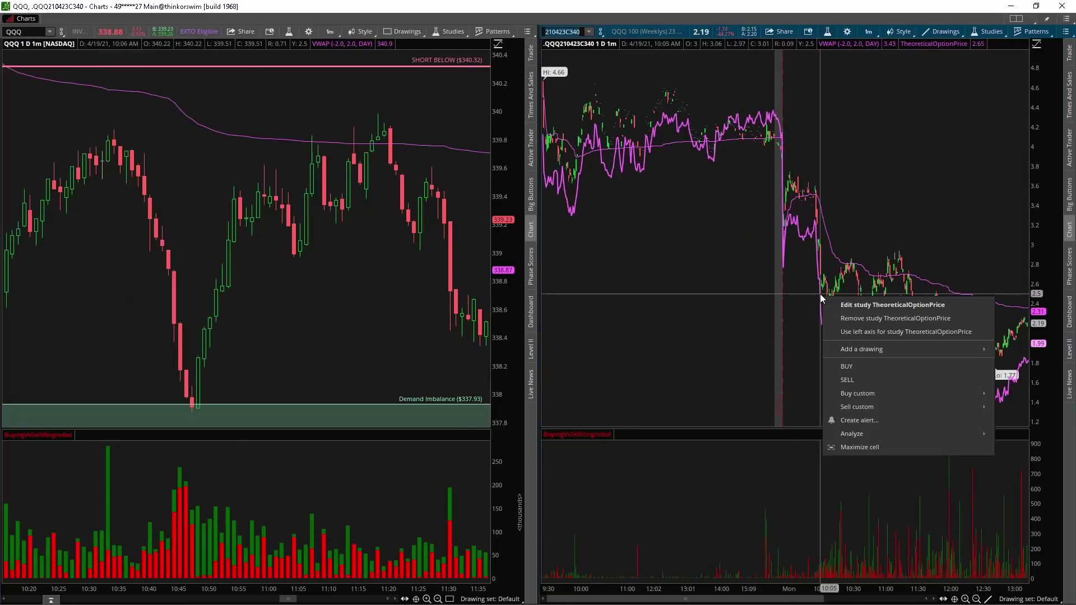
left_click(875, 319)
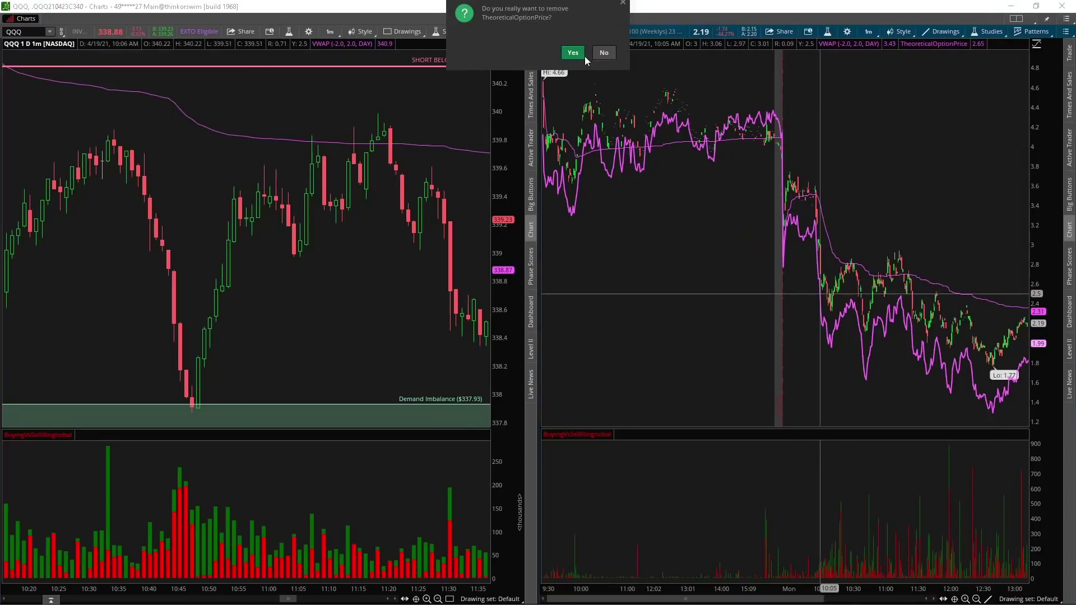
left_click(579, 55)
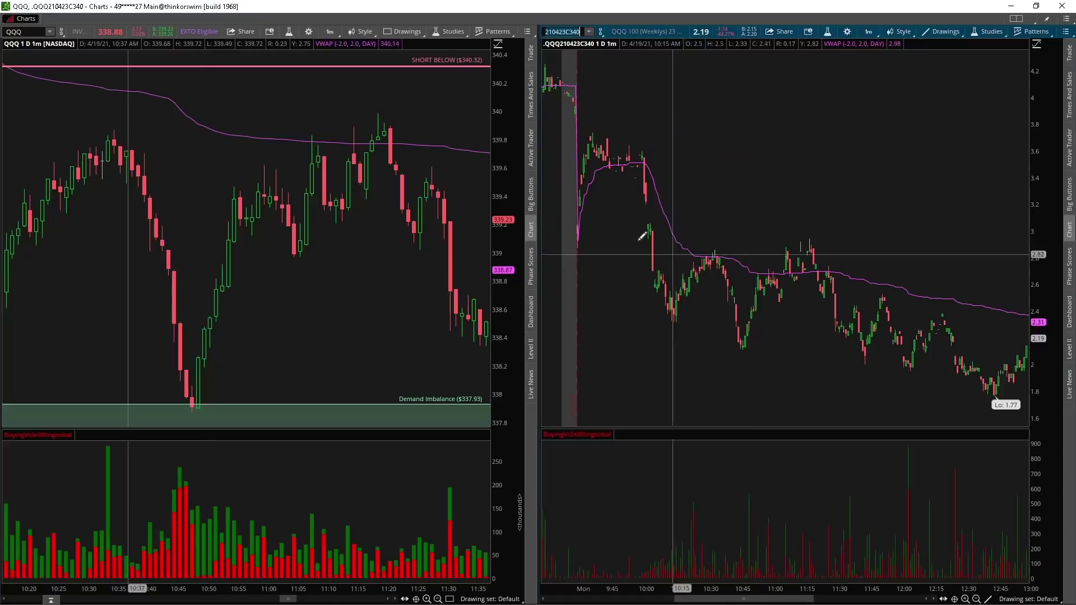
Zoom the QQQ 340 call chart and measure its rise from the 10:48 low to the 11:19 high, comparing it with QQQ
scroll(639, 232, "up", 4)
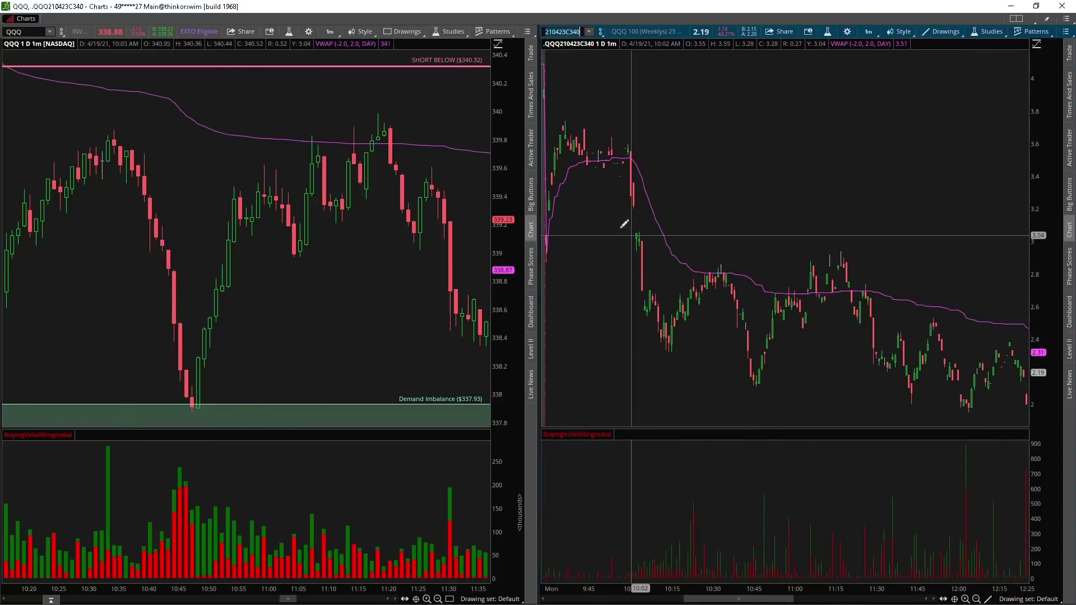
scroll(611, 235, "up", 1)
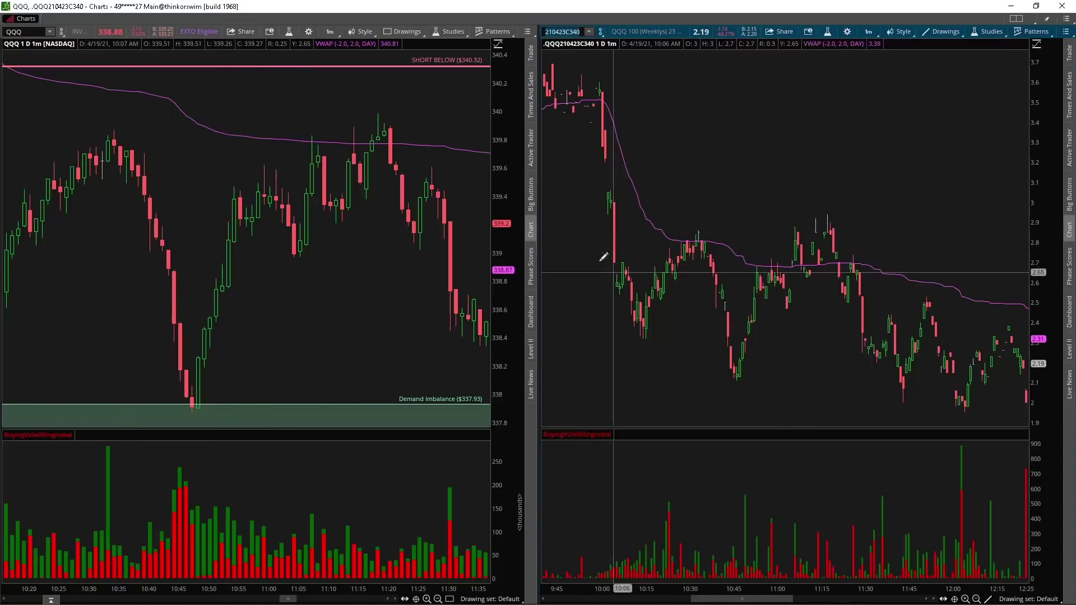
scroll(942, 228, "up", 1)
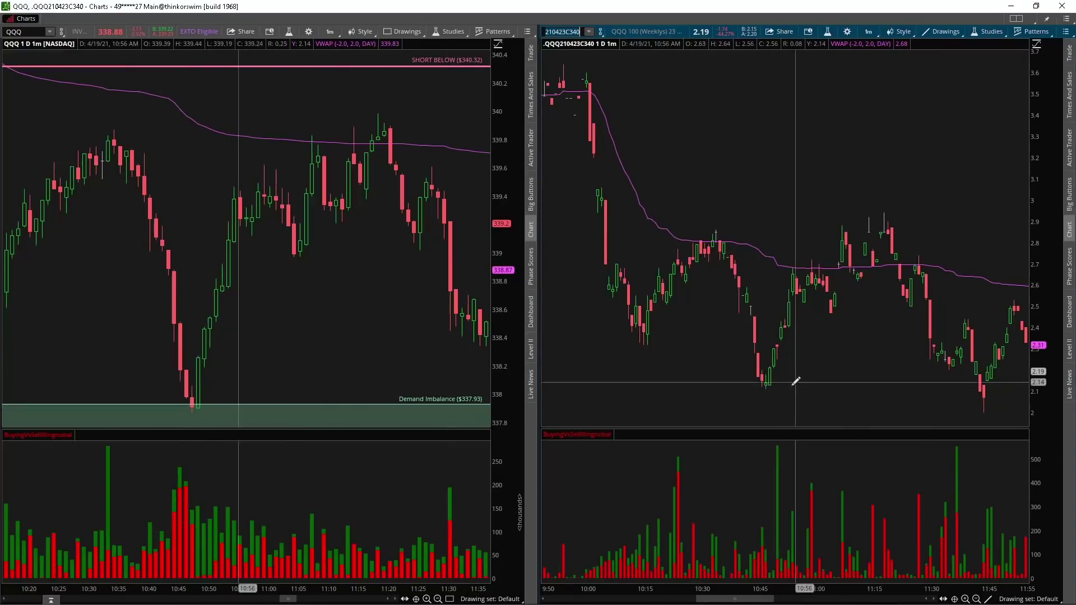
mouse_move(765, 387)
left_mouse_down()
mouse_move(851, 214)
mouse_move(887, 208)
left_mouse_up()
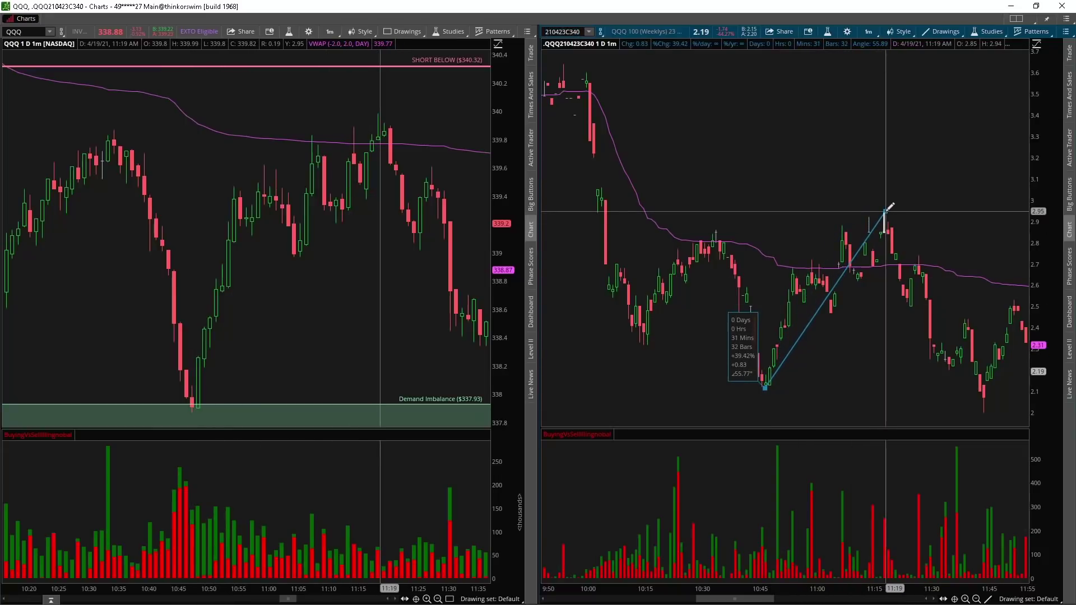
left_click_drag(887, 208, 252, 301)
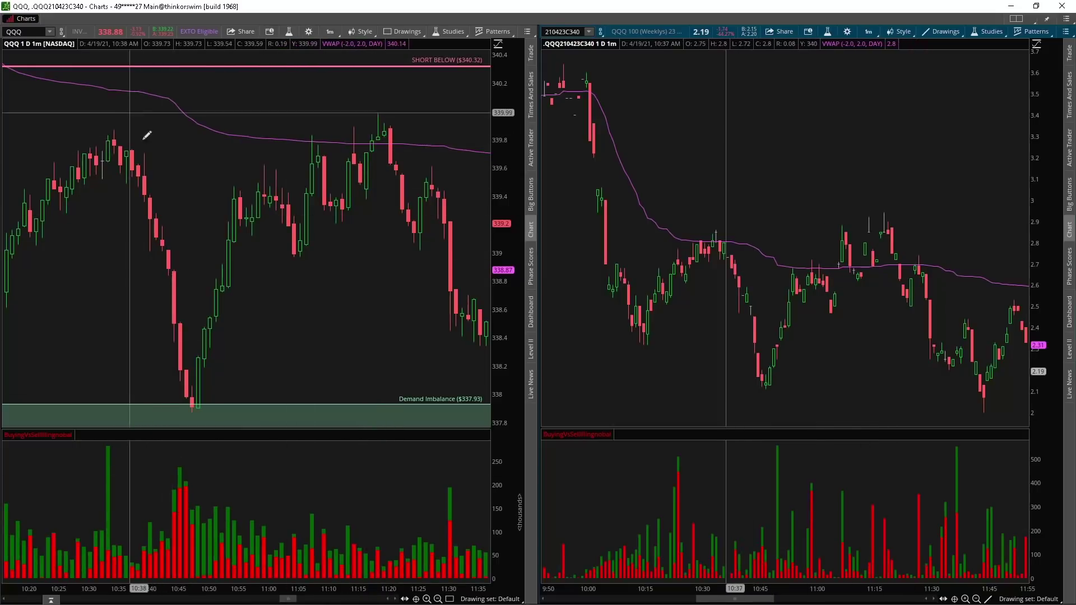
Review the volatility and time factors in the Instagram Option Pricing post and return to the QQQ option chain
left_click_drag(364, 590, 796, 587)
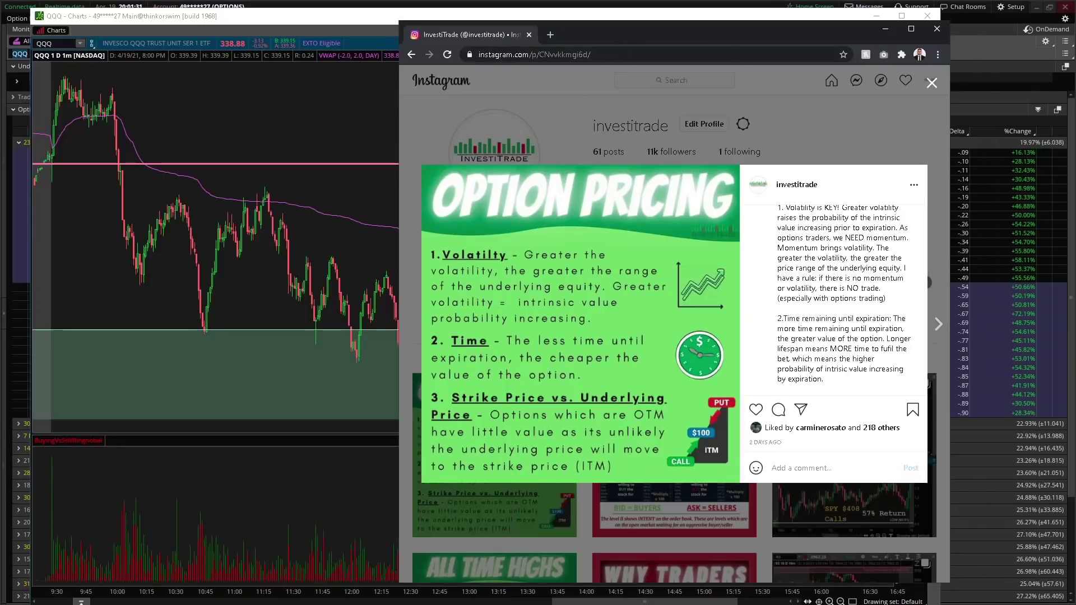
key("alt+Tab")
left_click_drag(444, 20, 551, 0)
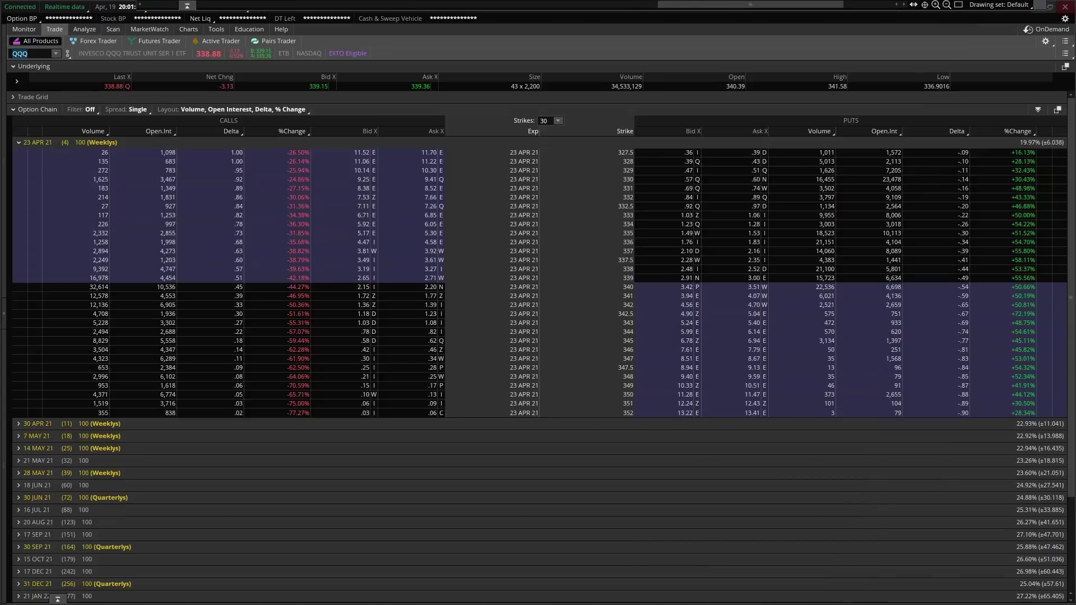
Load the AAPL option chain in place of QQQ
left_click(35, 50)
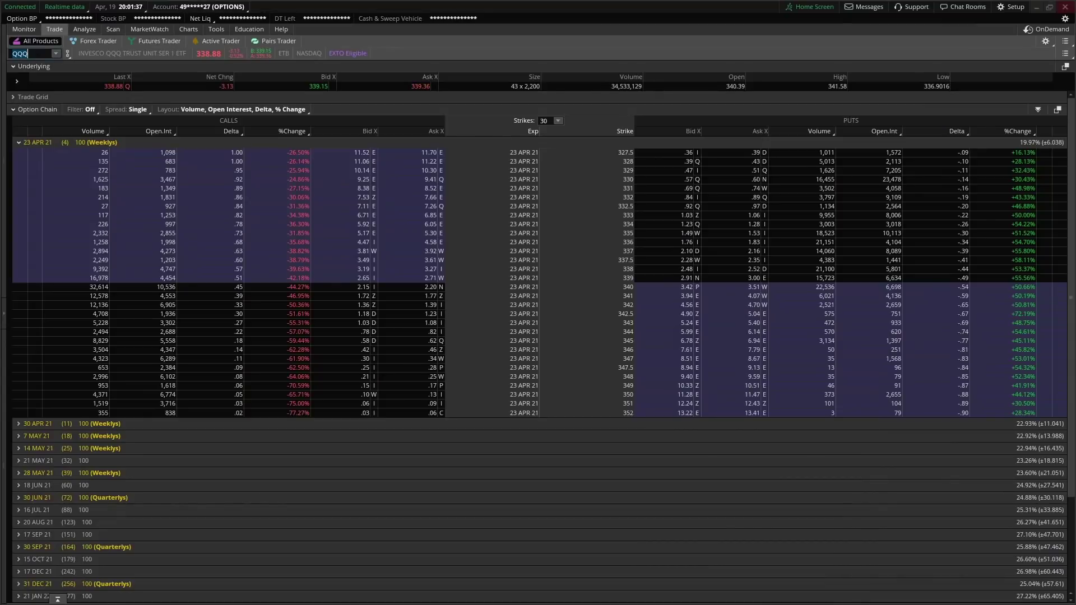
type("AAPL")
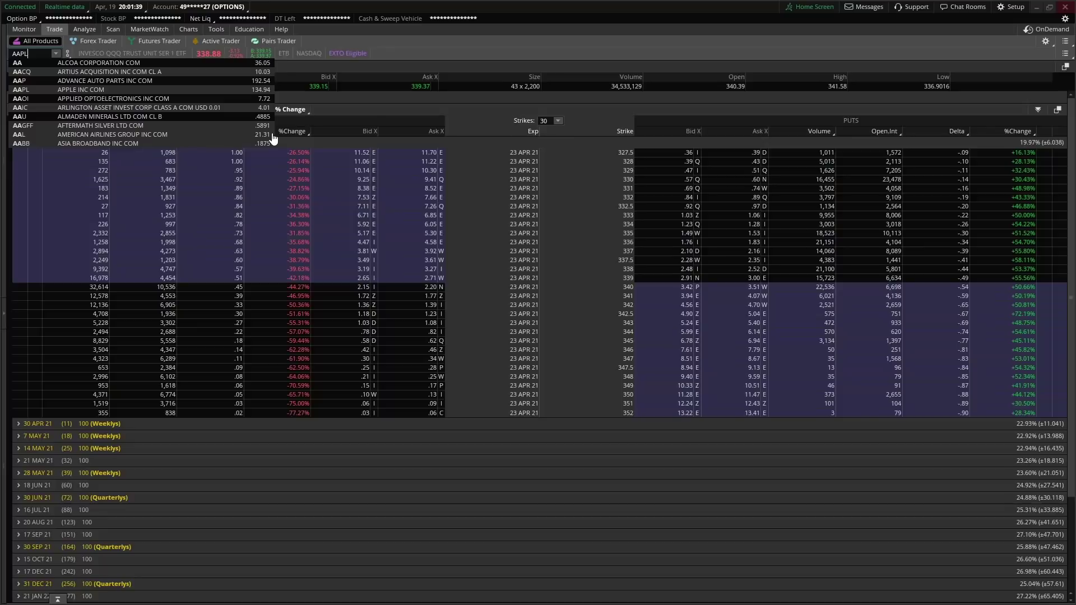
key("Return")
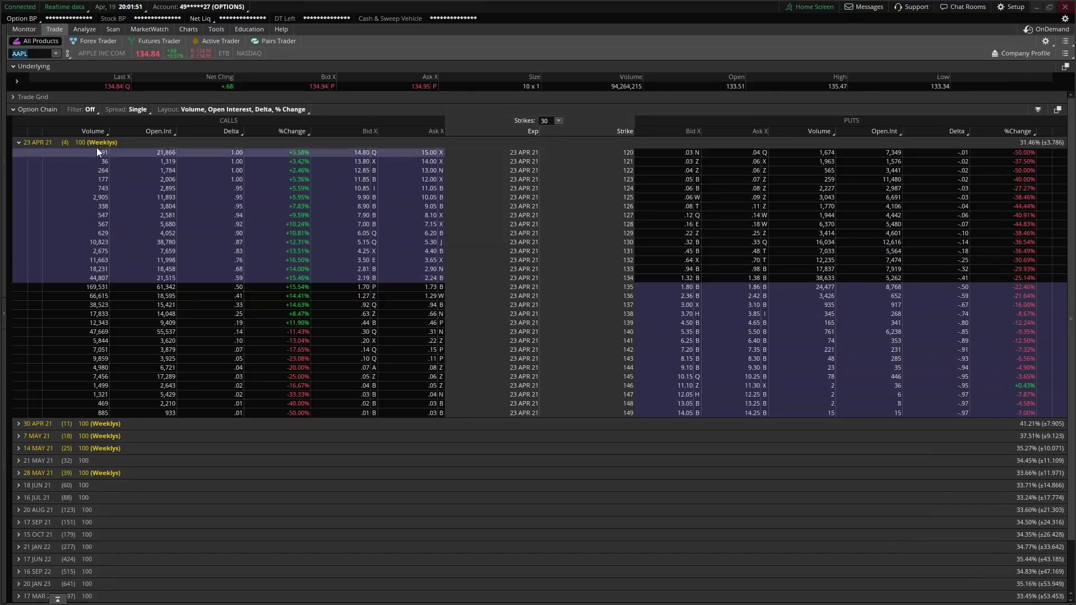
Collapse the 23 APR 21 AAPL expiration to view the list of expiration dates, glance at the charts, and expand it again
left_click(31, 141)
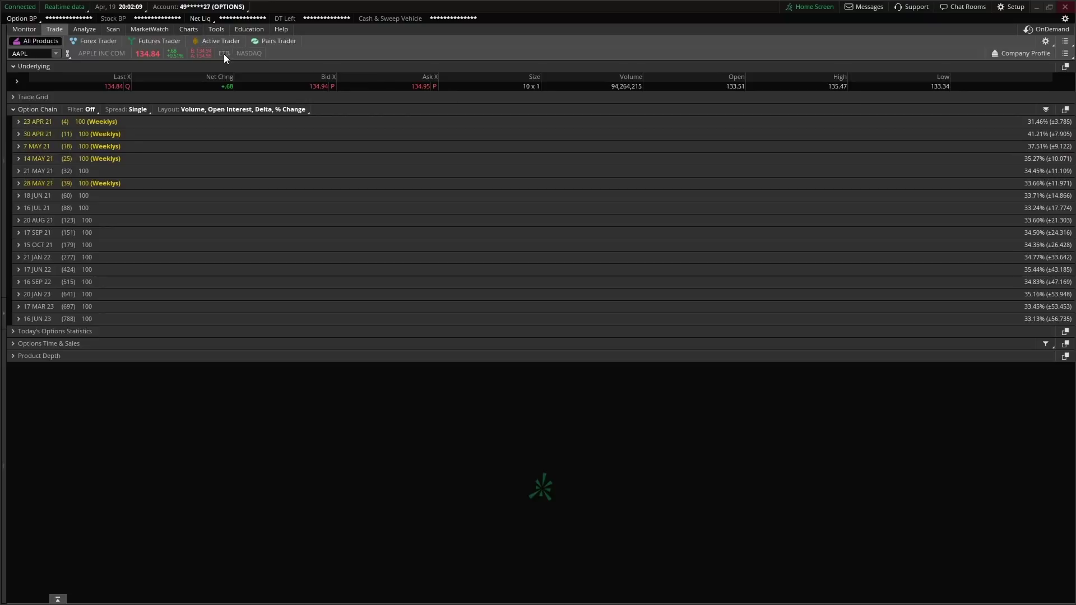
left_click(189, 29)
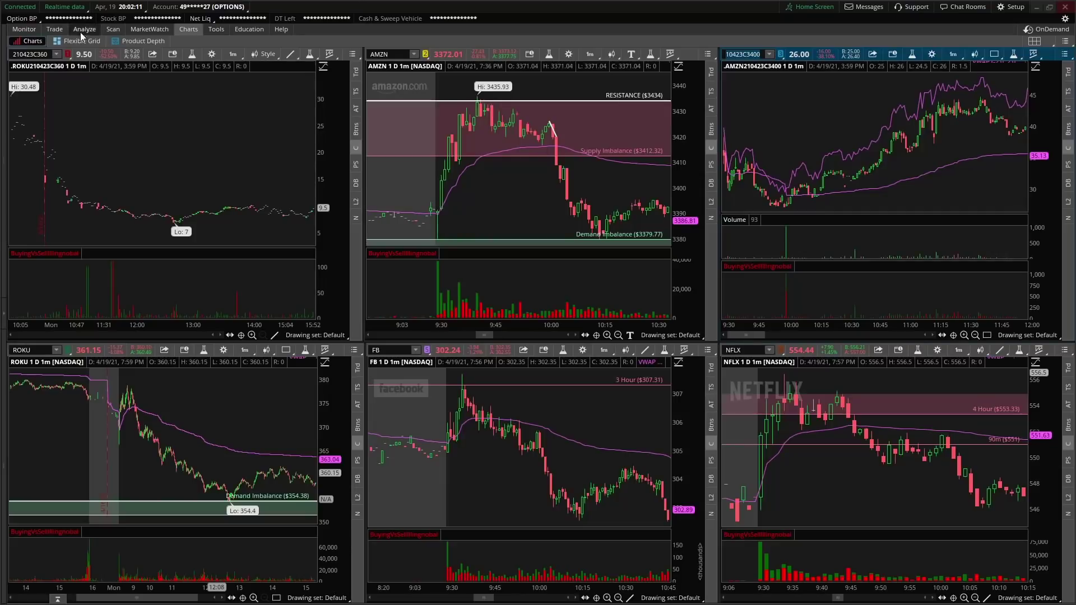
left_click(55, 30)
left_click(18, 121)
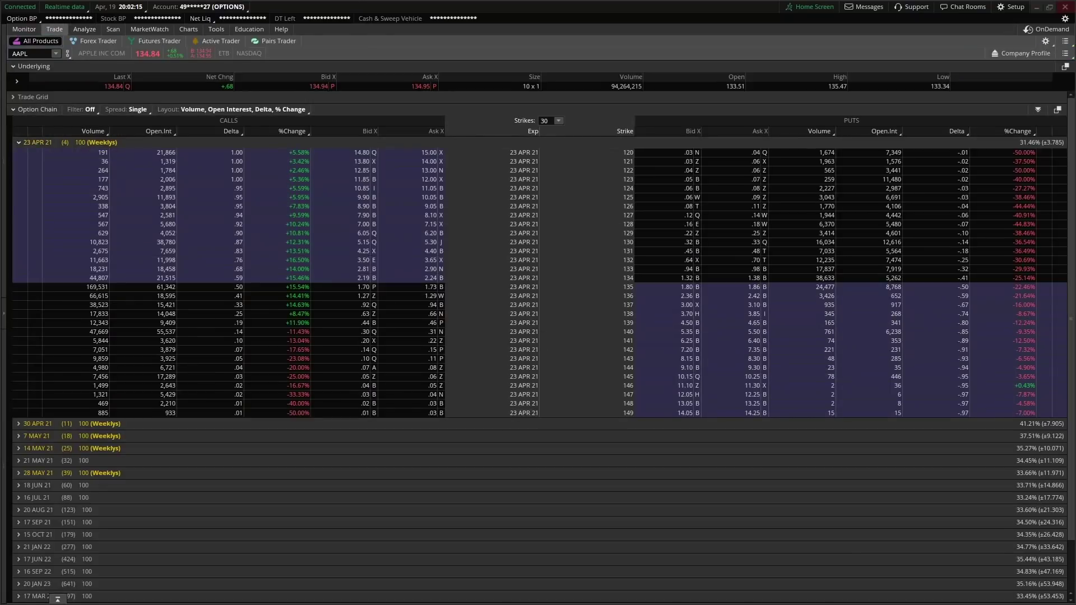
Reread the Instagram Option Pricing post, put it away, and return to the AAPL option chain after glancing at the charts
key("alt+Tab")
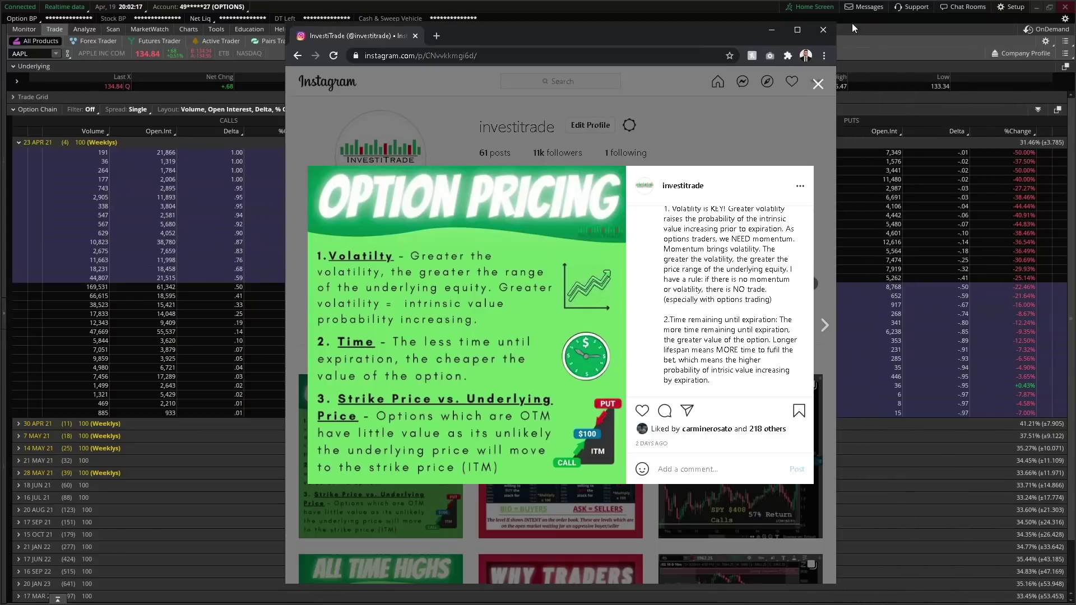
left_click(793, 36)
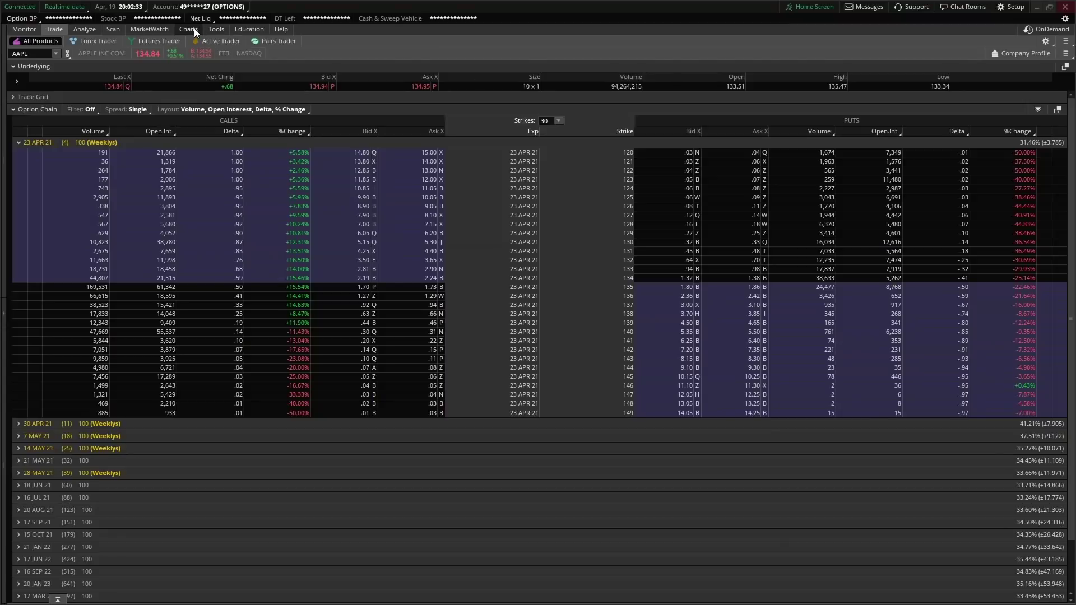
left_click(189, 29)
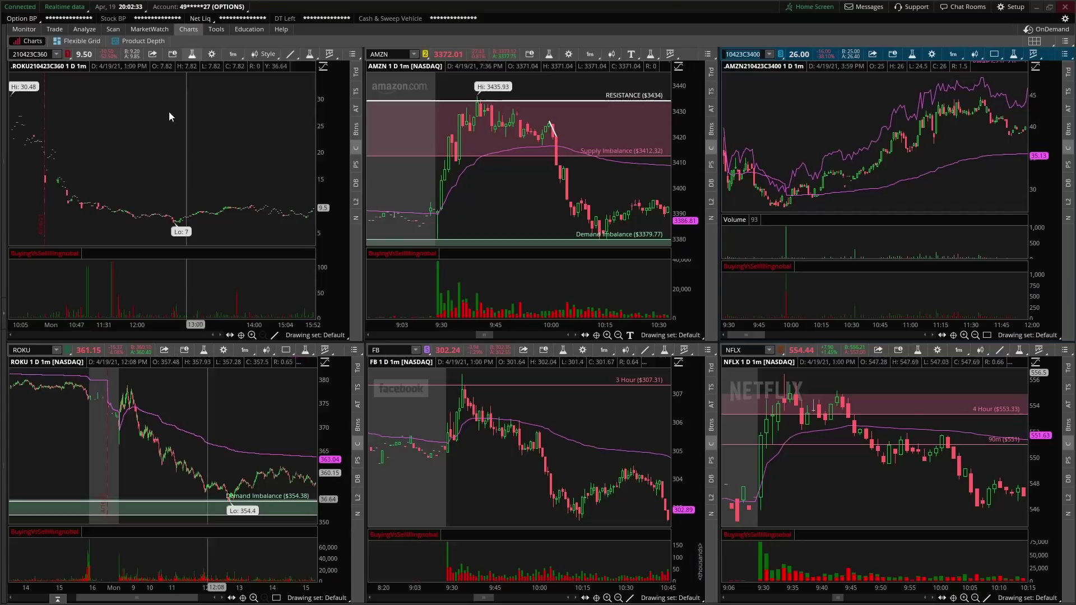
left_click(53, 28)
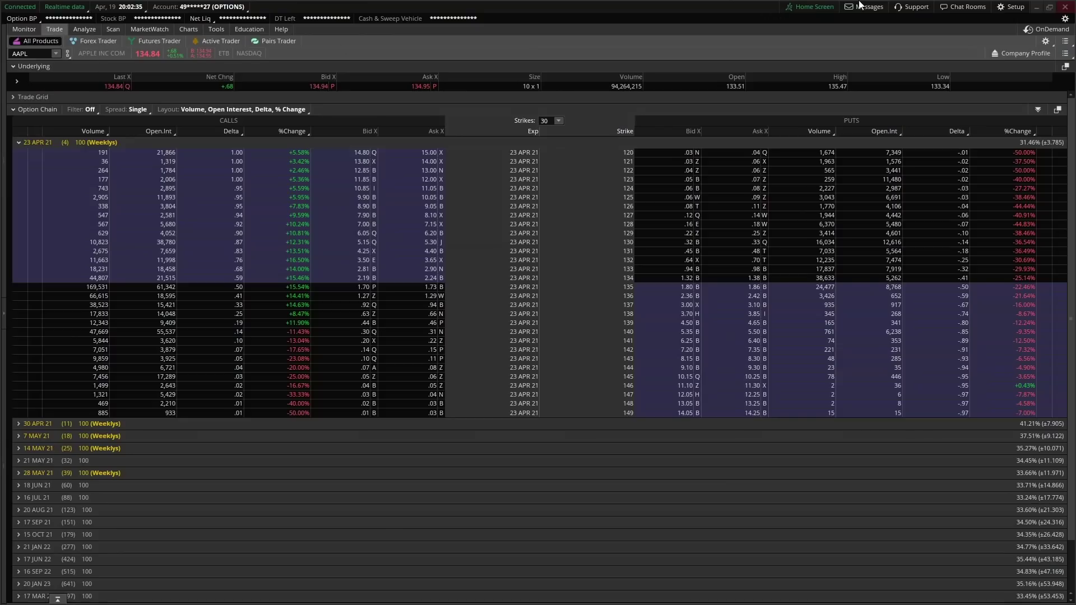
Maximize the QQQ chart and draw a thin rectangle near 340 spanning the afternoon from about 13:30 to 15:55
key("alt+Tab")
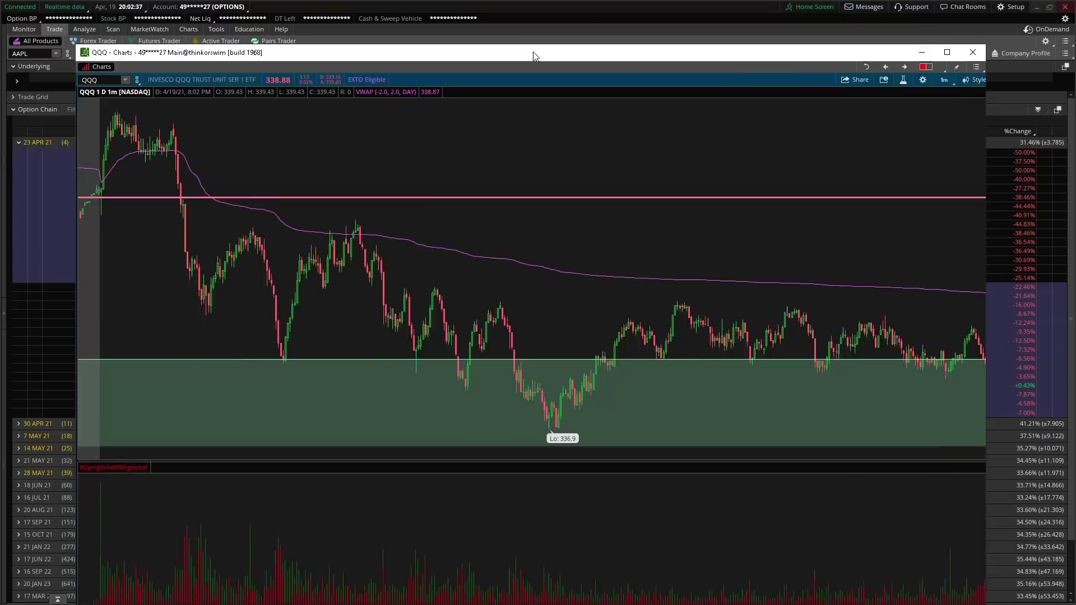
left_click(970, 56)
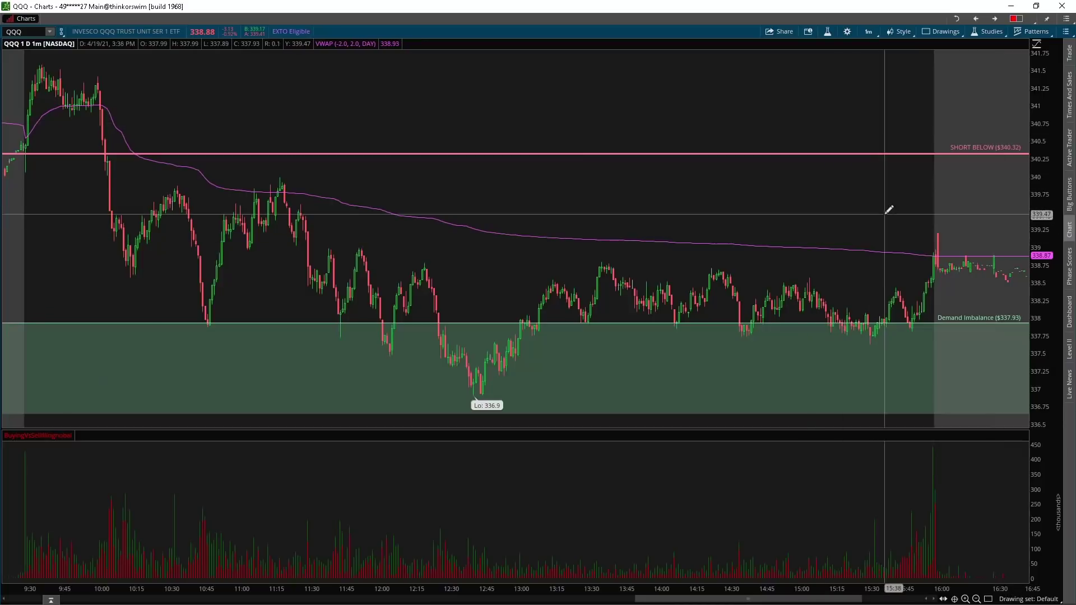
left_click_drag(924, 176, 598, 176)
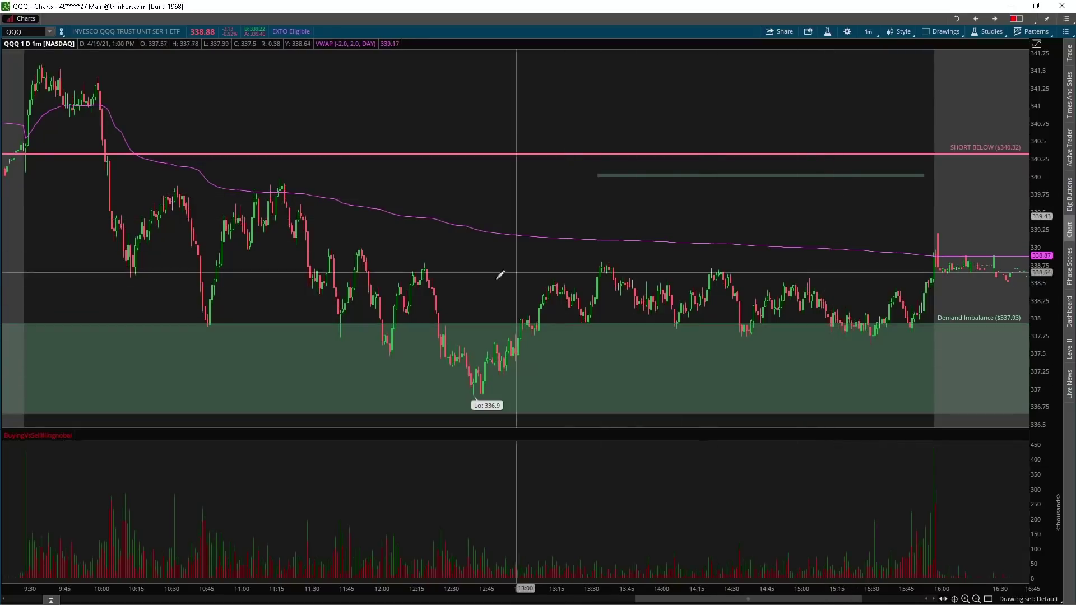
Examine QQQ's sideways price action from 12:00 to the close around the demand imbalance, then show the whole session again
left_click_drag(550, 224, 662, 207)
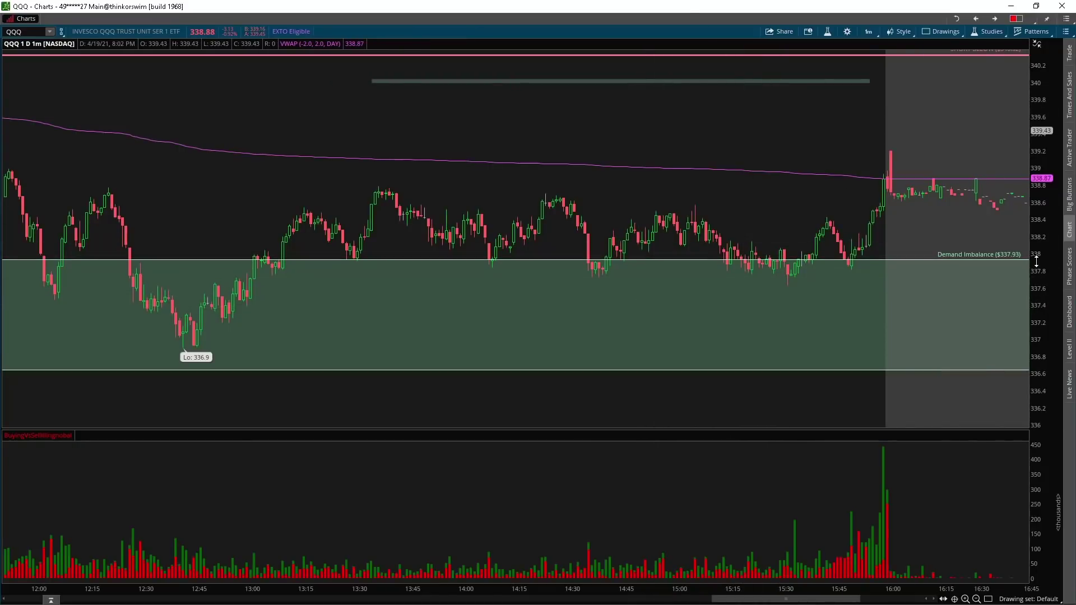
left_click_drag(1036, 261, 1036, 236)
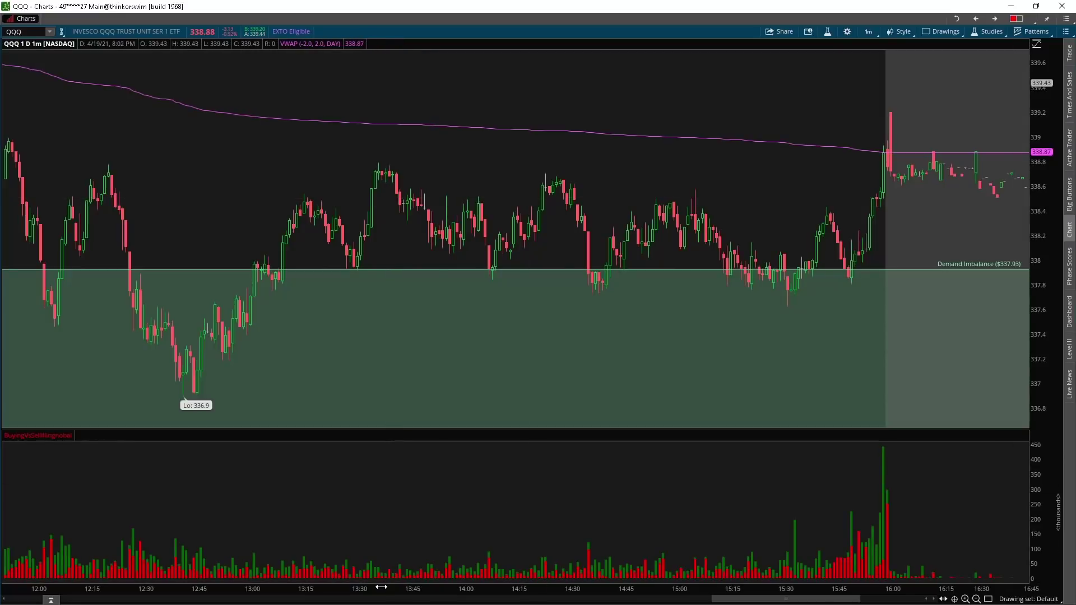
scroll(381, 587, "down", 3)
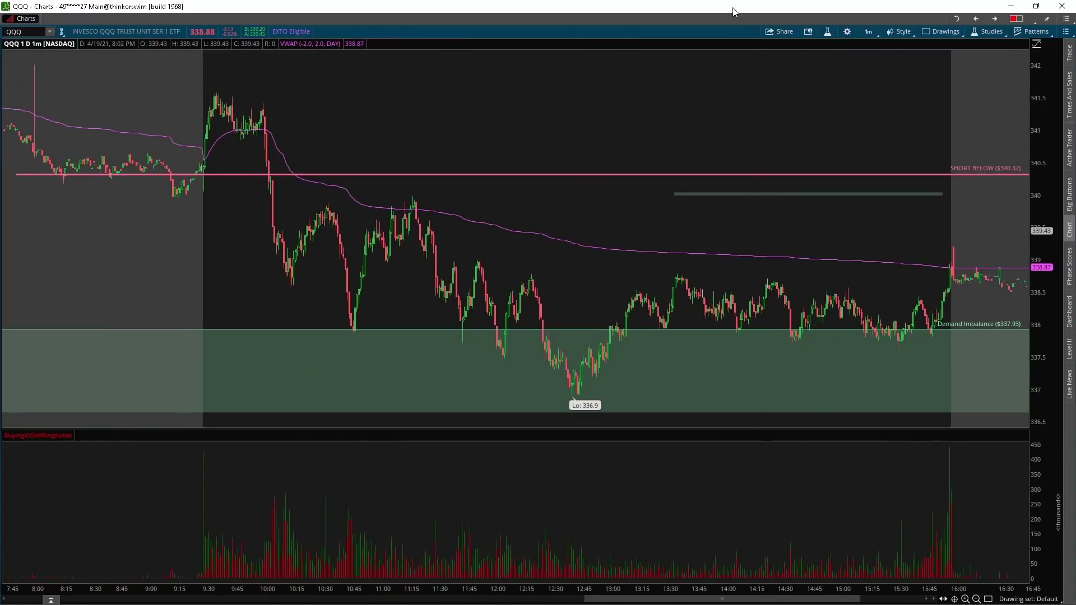
Move the QQQ chart window over the option chain and read the time and strike price points in the Instagram Option Pricing post
key("alt+Tab")
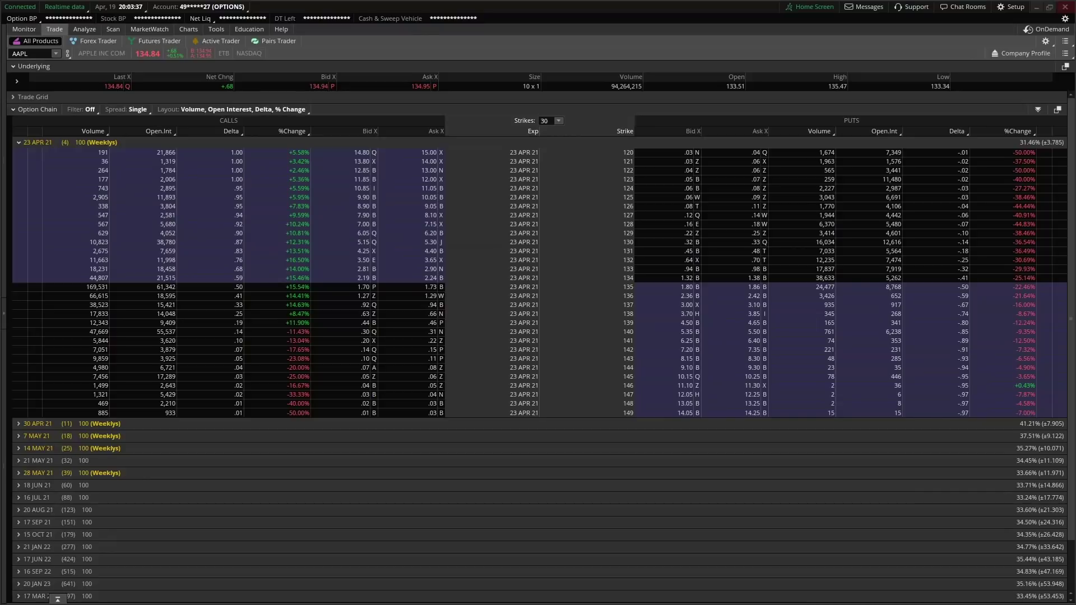
left_click_drag(1, 36, 728, 42)
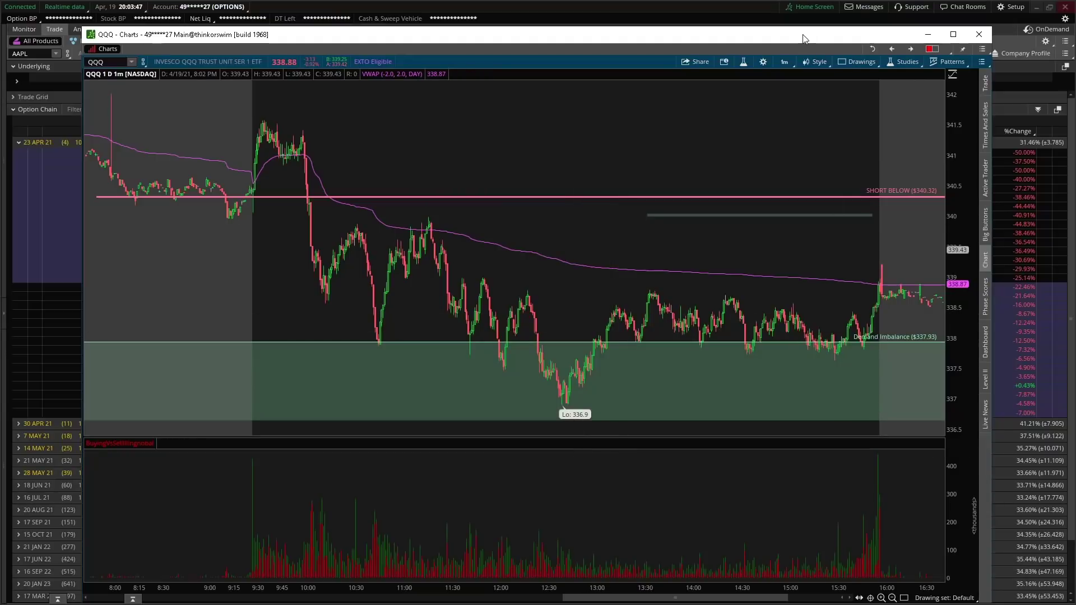
left_click_drag(713, 38, 673, 34)
key("alt+Tab")
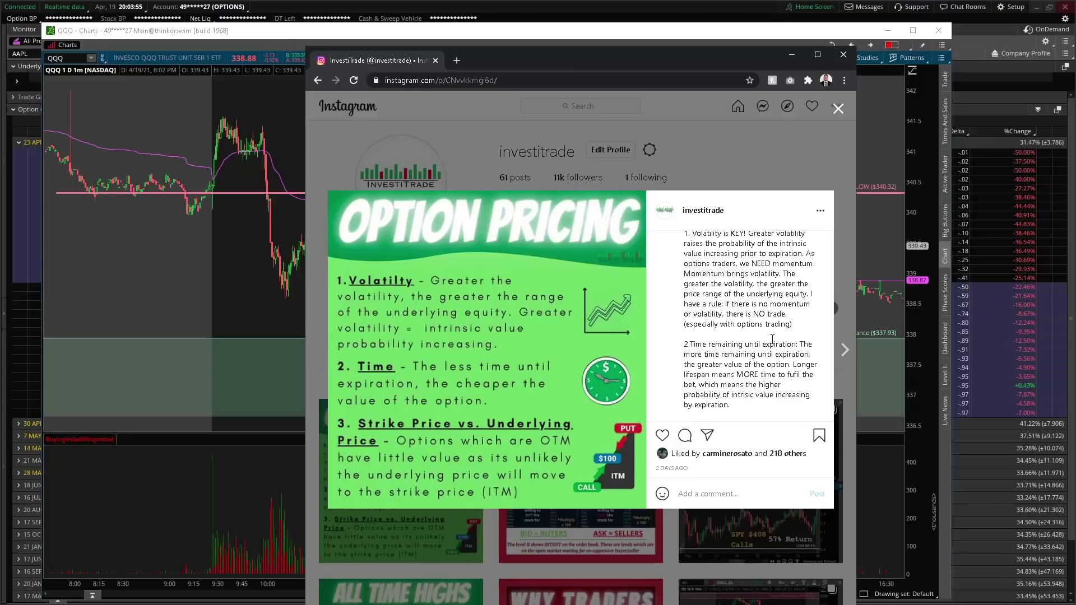
scroll(772, 339, "down", 3)
scroll(772, 340, "up", 1)
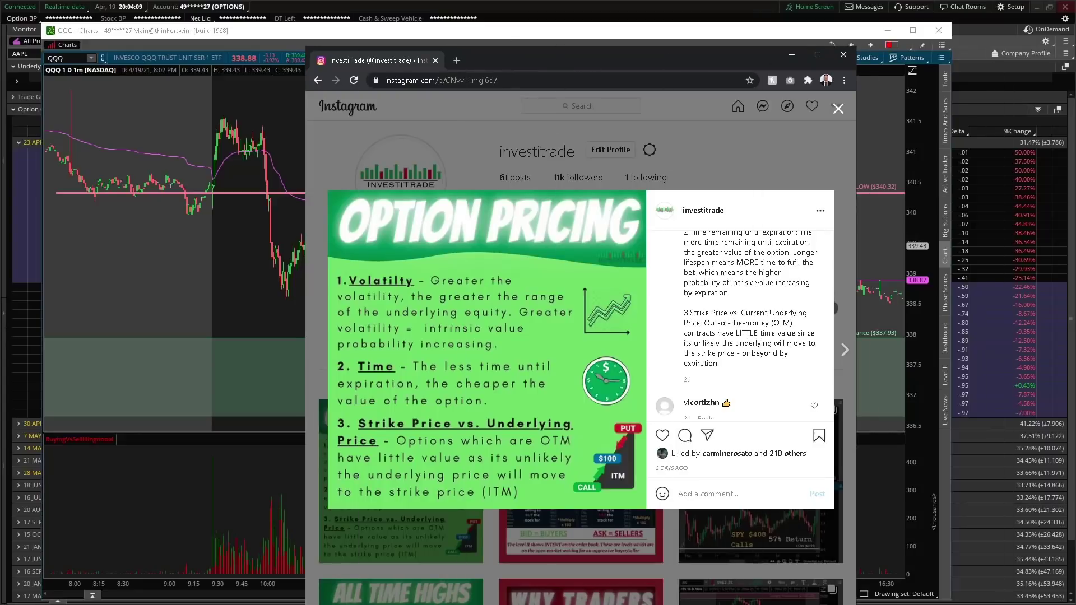
Return to the AAPL option chain and load QQQ in its place
key("alt+Tab")
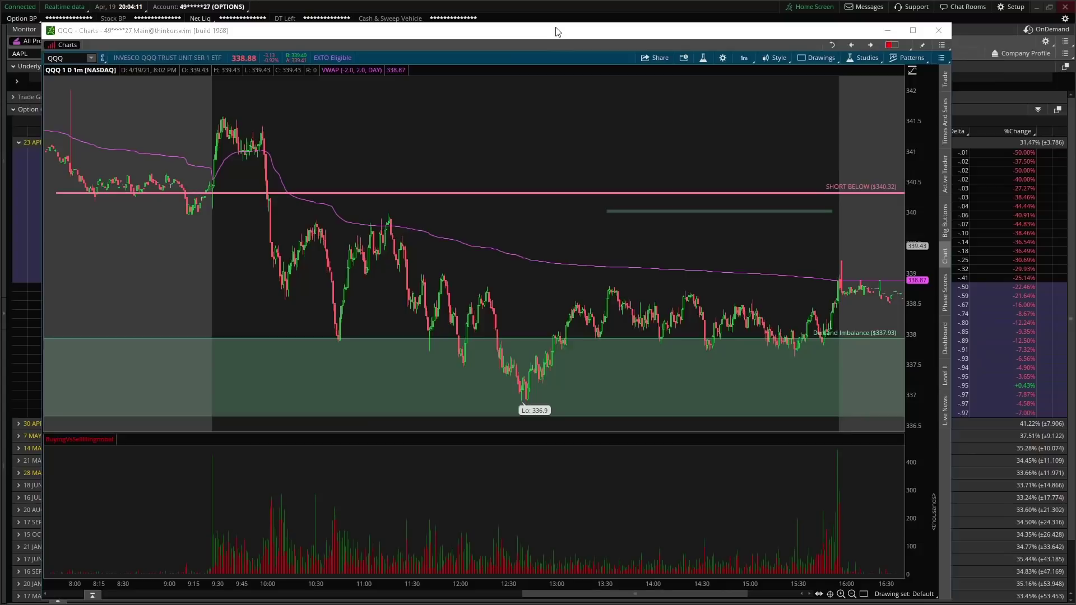
key("alt+Tab")
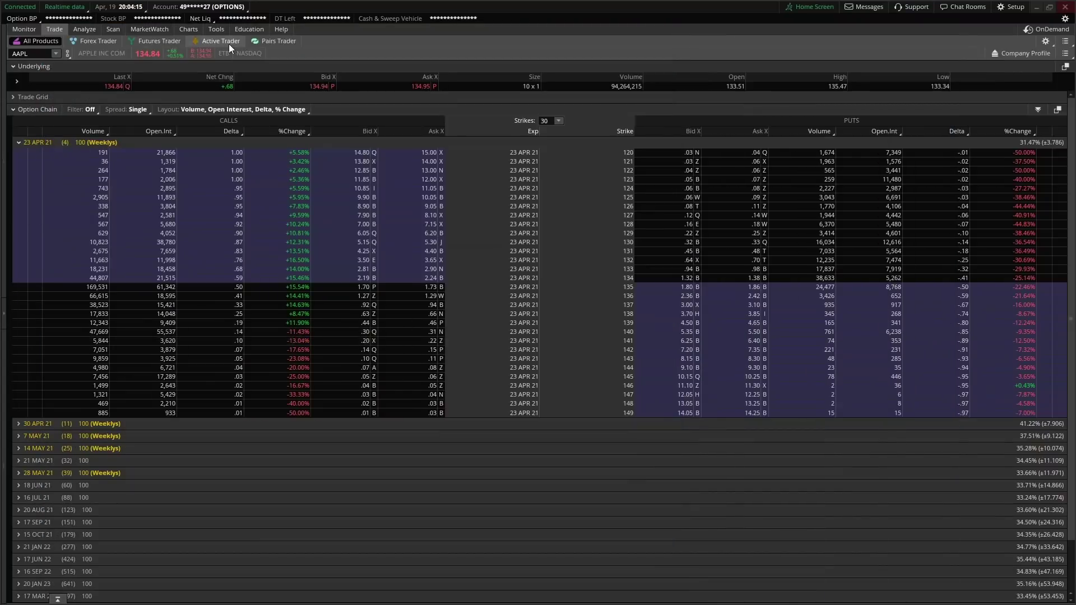
left_click(188, 29)
left_click(55, 29)
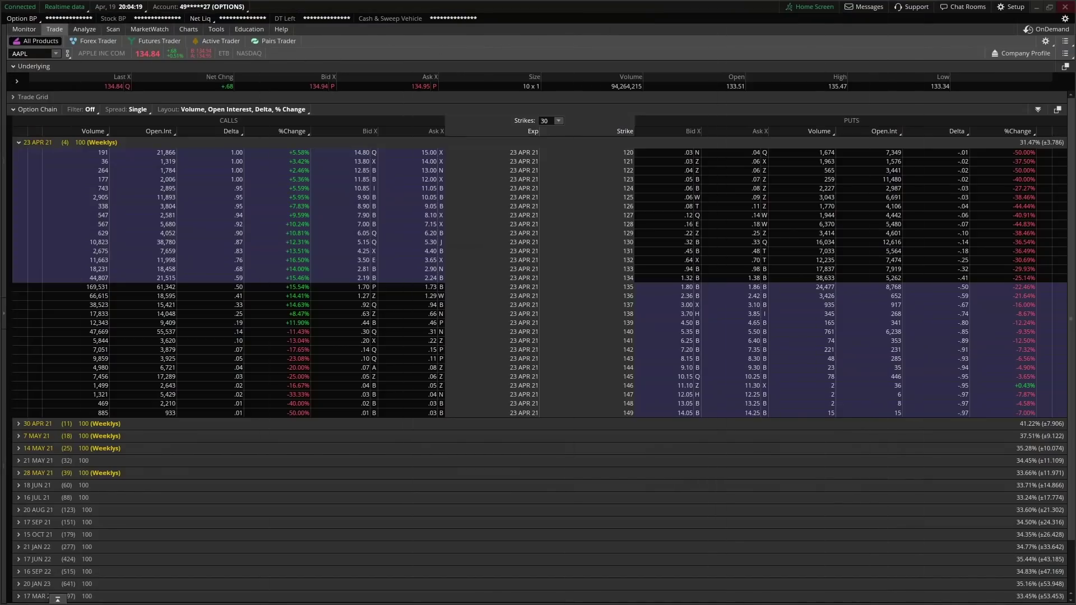
left_click(31, 53)
type("QQQ")
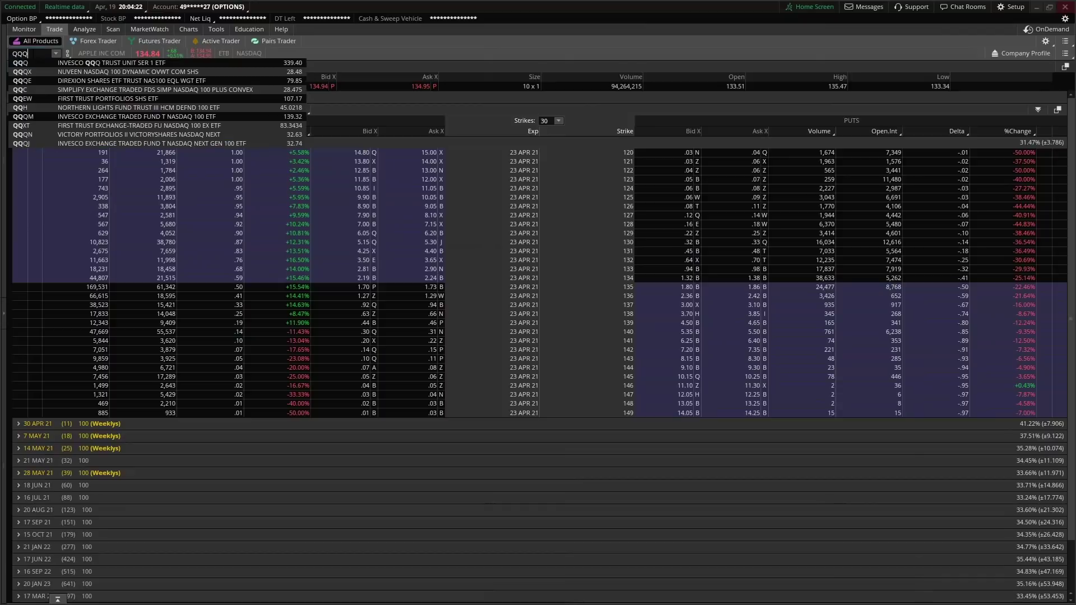
key("Return")
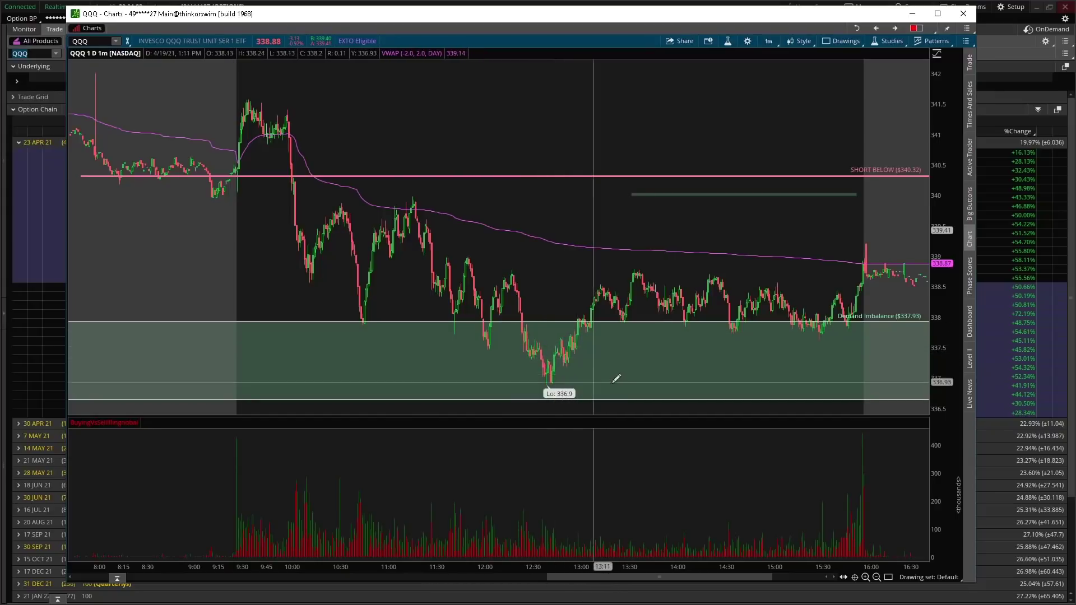
Compress the QQQ chart's price scale to view the day's range, restore the automatic scale, and return to the option chain
left_click_drag(938, 358, 993, 390)
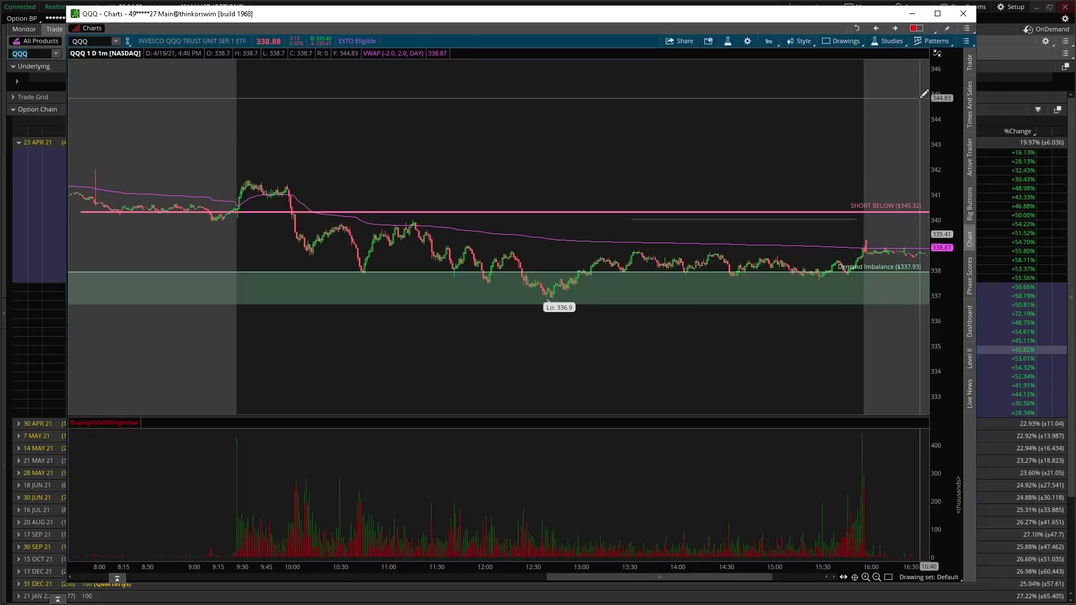
double_click(947, 104)
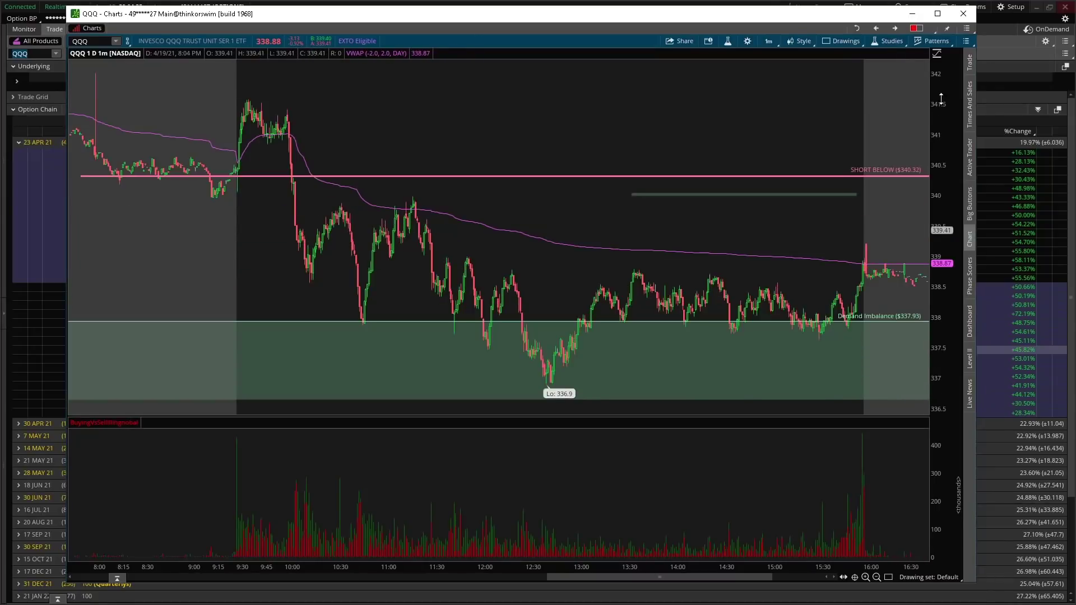
key("alt+Tab")
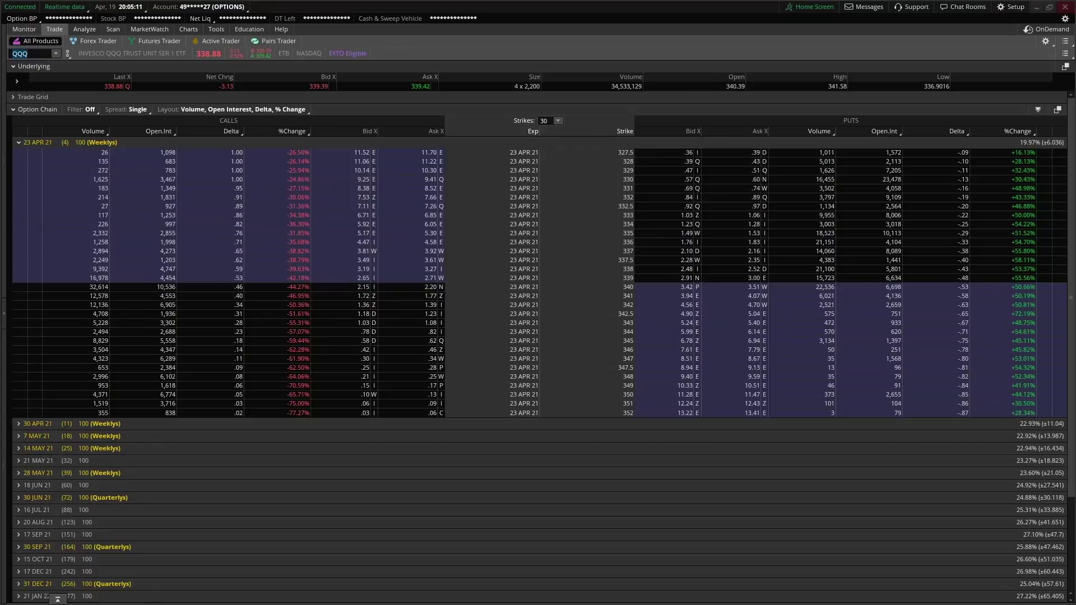
Maximize the Instagram Option Pricing post to reread the strike price point, then go back to the QQQ option chain
left_click_drag(1073, 25, 479, 29)
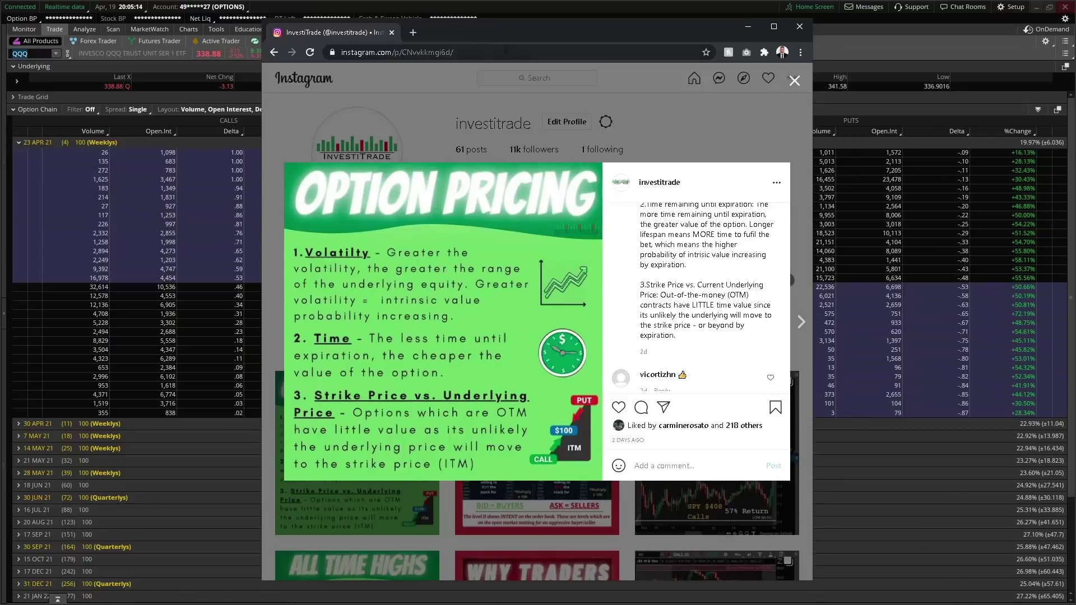
left_click(774, 27)
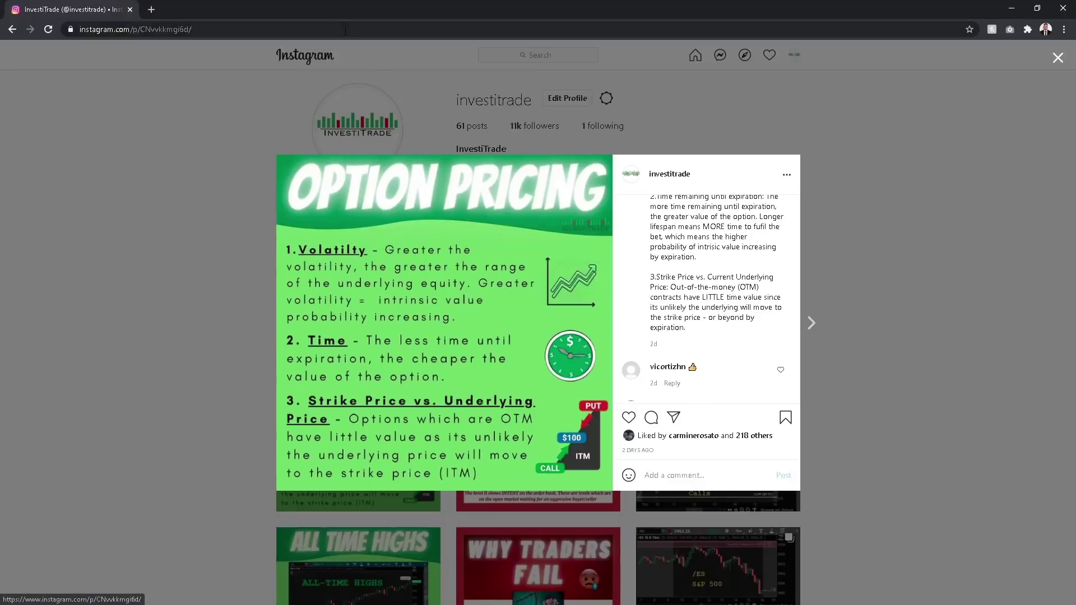
key("alt+Tab")
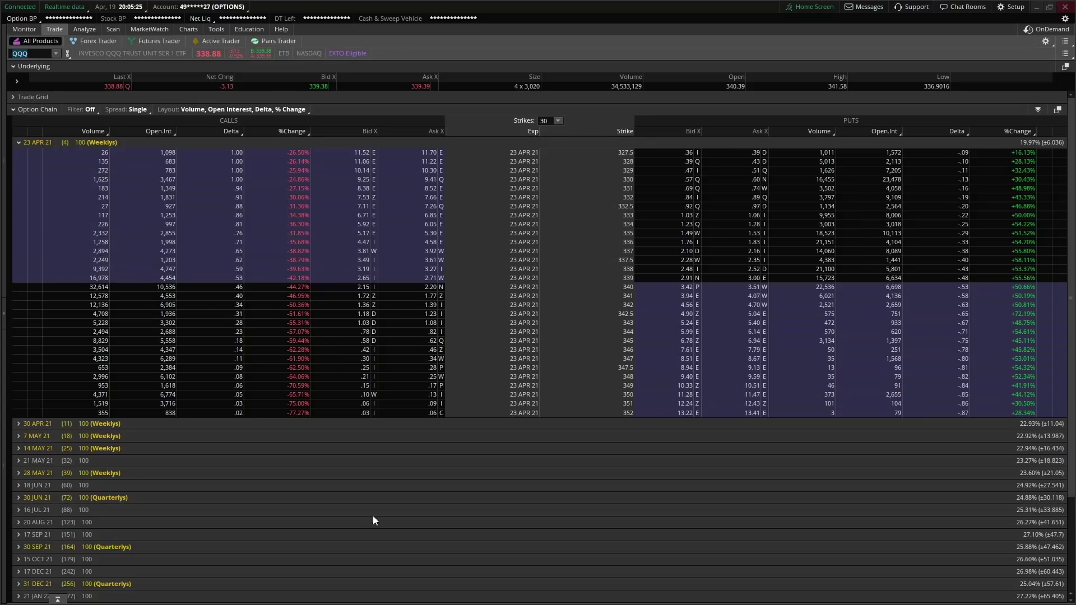